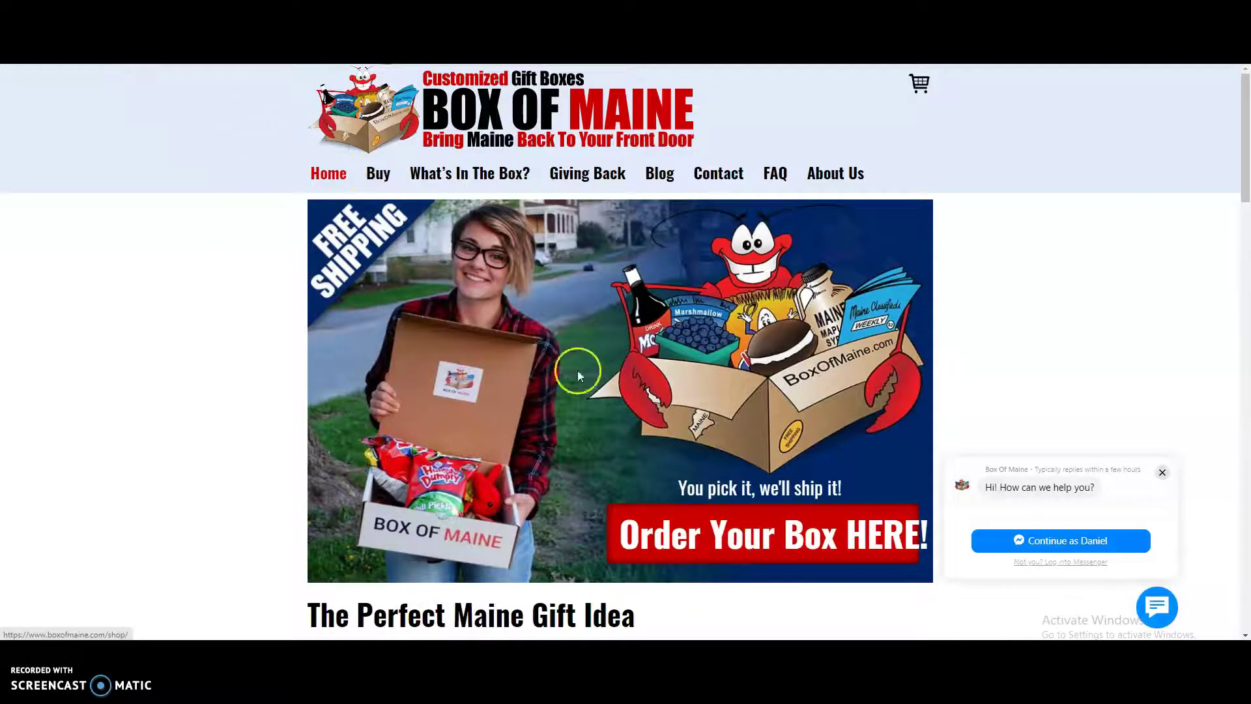
- Open the Buy page to see the Maine Gift Boxes, Maine favorites and Merch categories
click(384, 180)
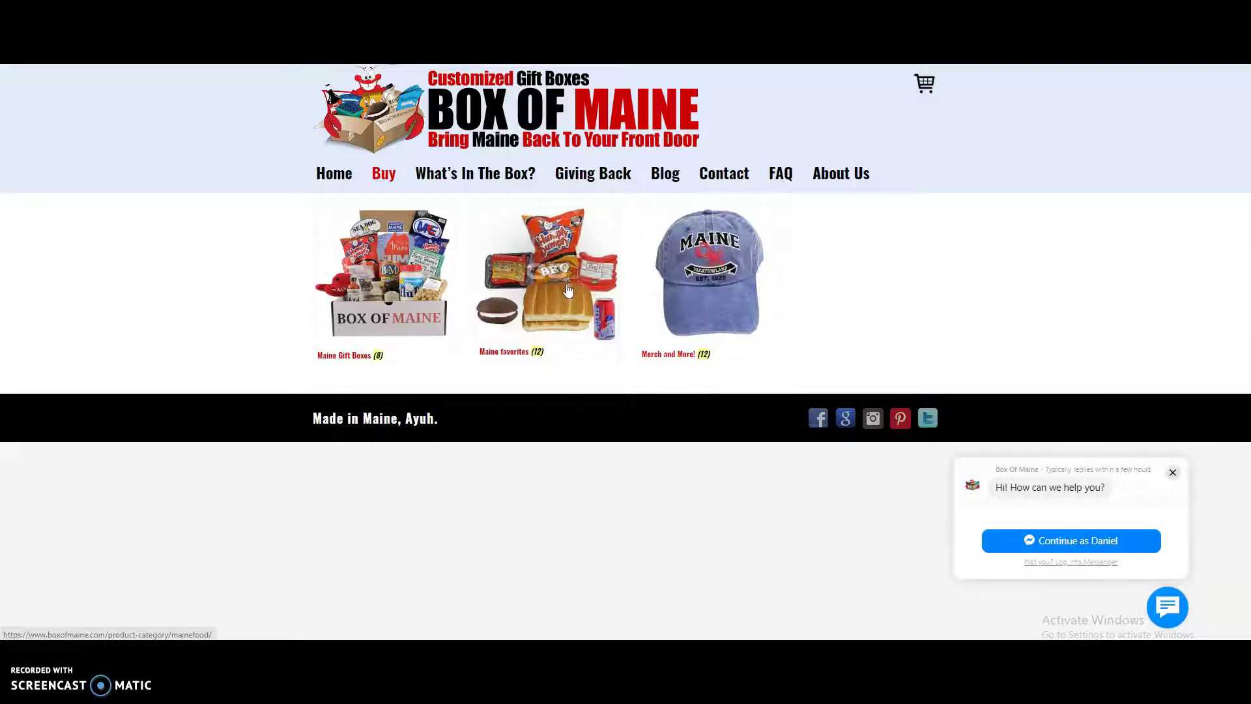
- Open Maine Gift Boxes, then the 7-Item Box ($49.99) page, and scroll down to Available Items
click(404, 287)
scroll(403, 286, down, 1)
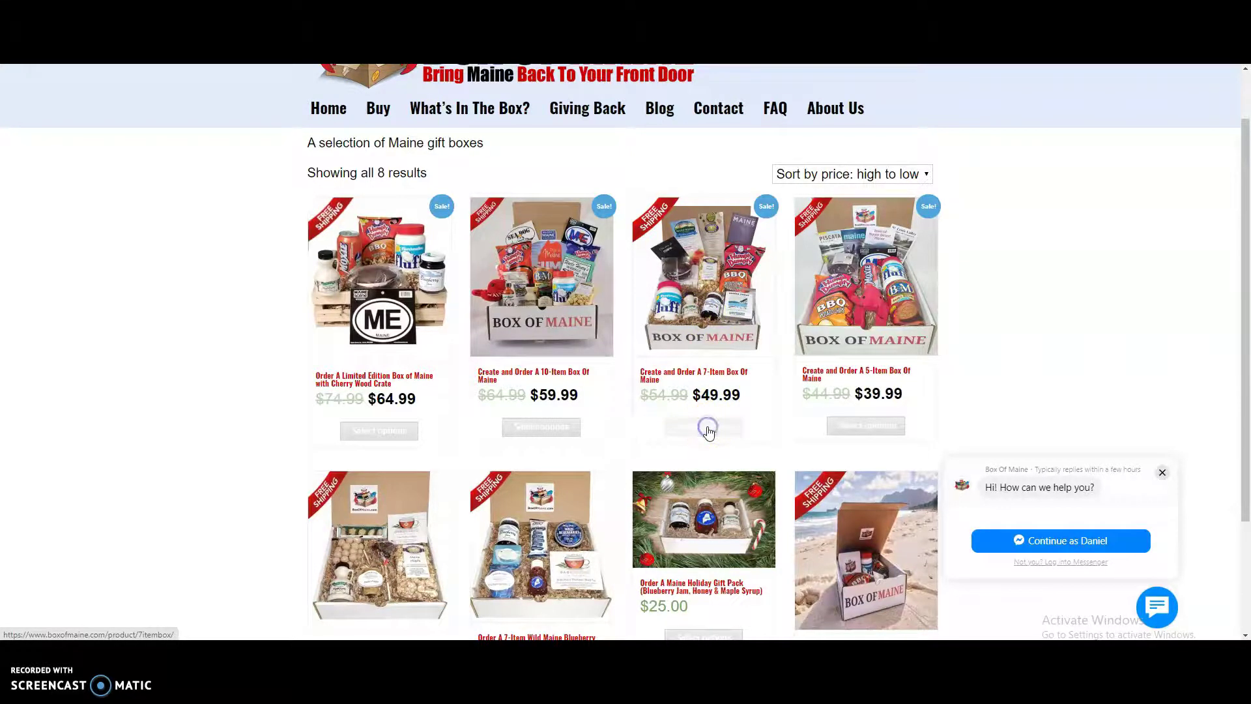
scroll(645, 357, down, 2)
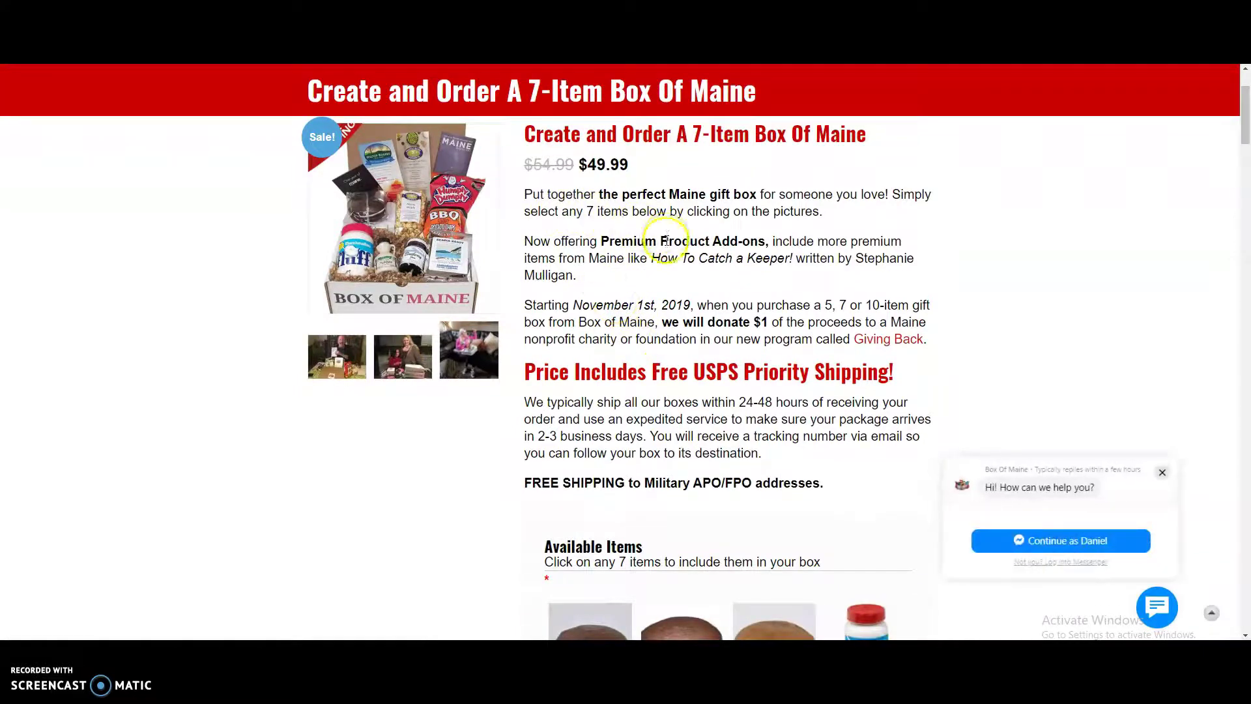
scroll(666, 241, down, 2)
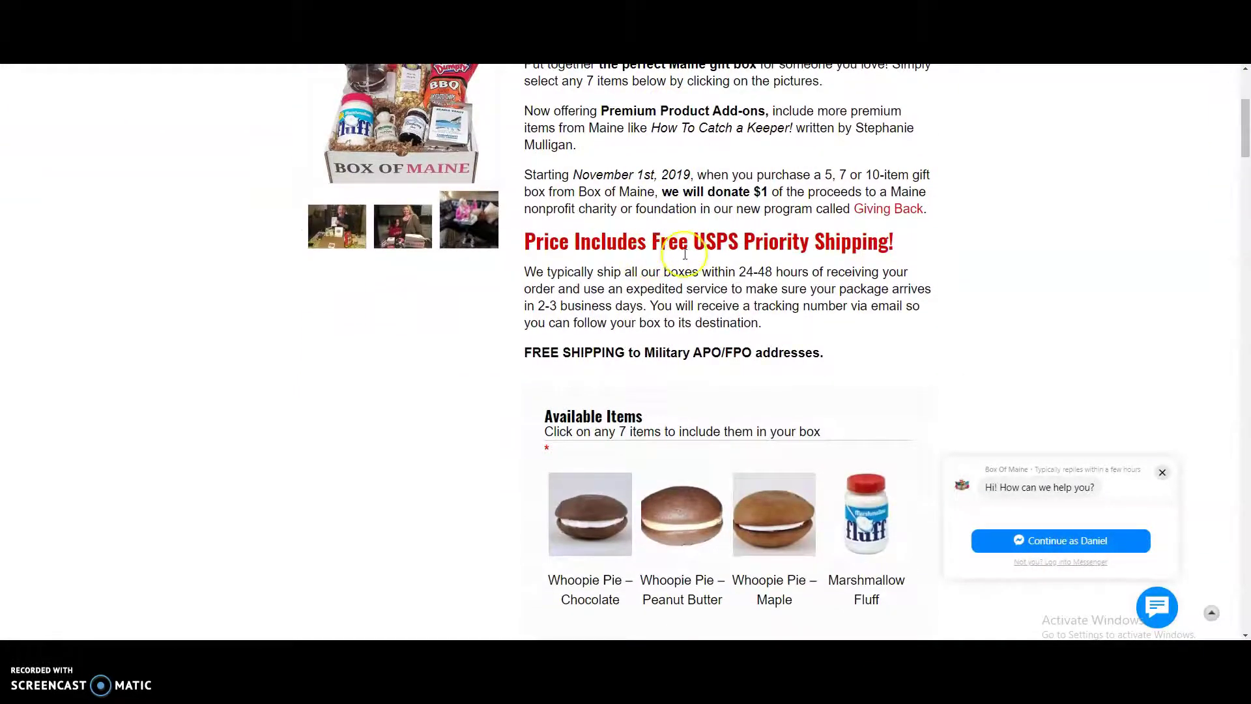
scroll(808, 249, down, 2)
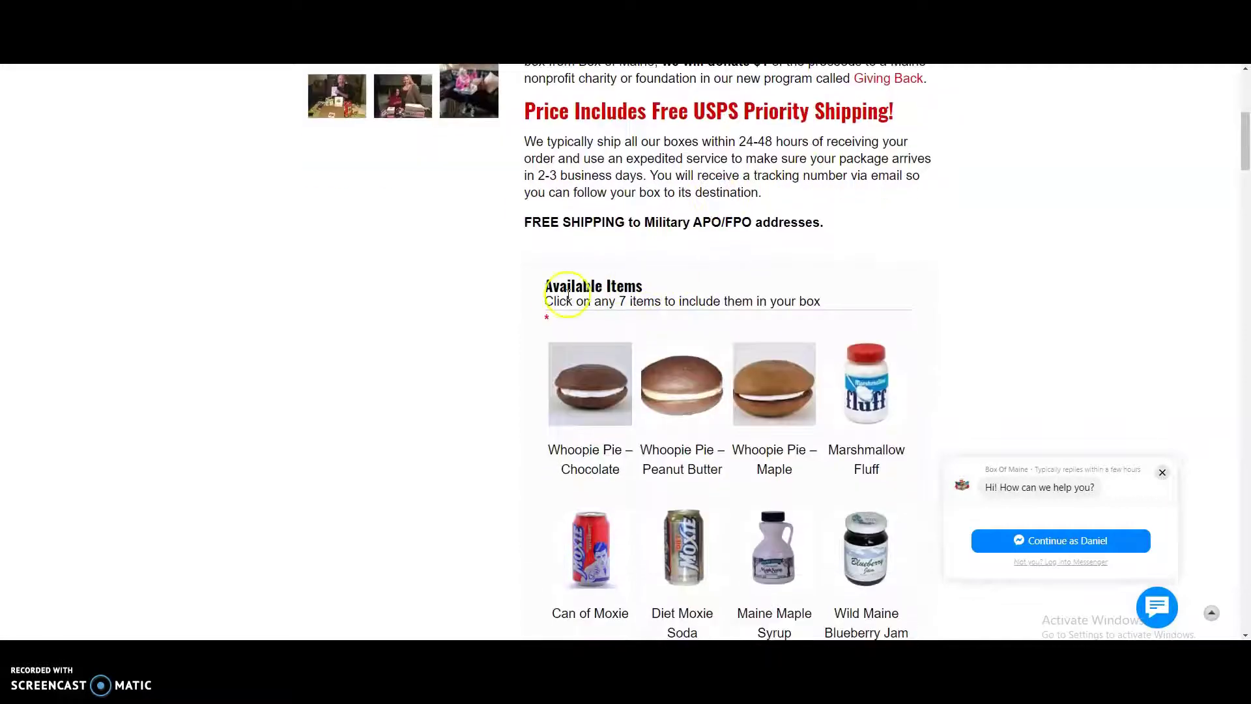
drag(545, 301, 807, 303)
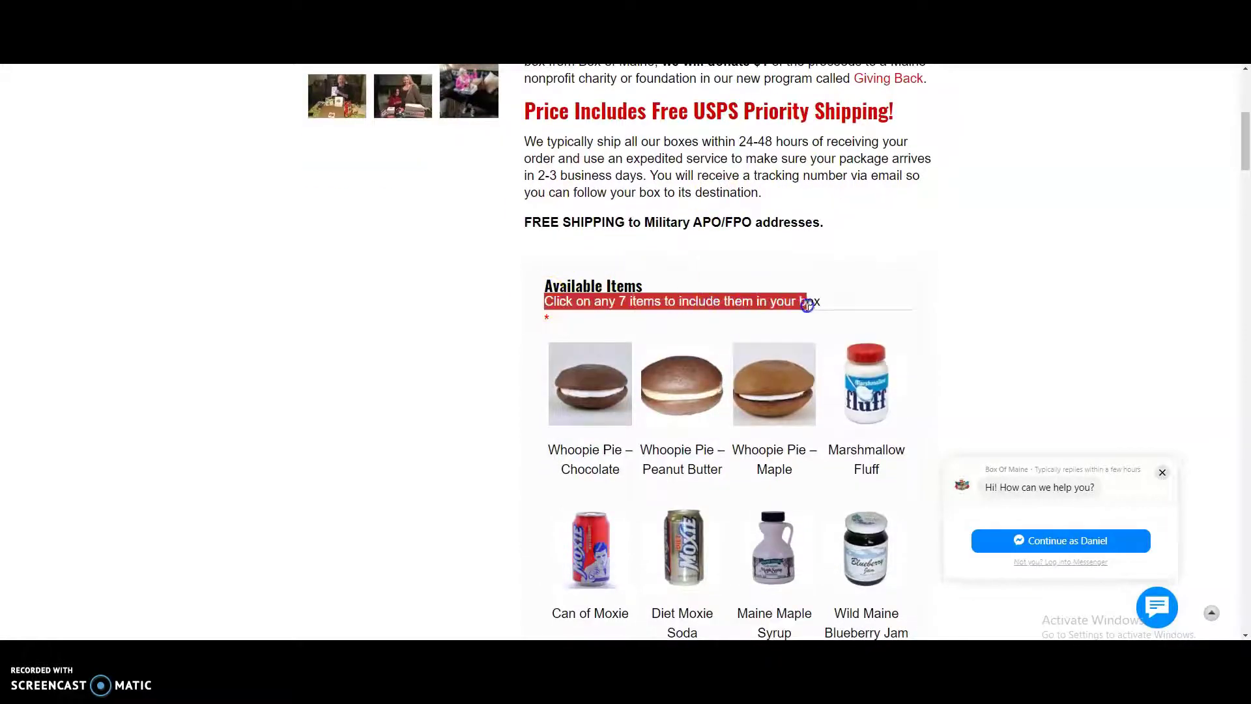
- Add Chocolate Whoopie Pie, Can of Moxie, Maine Maple Syrup and Wild Maine Blueberry Jam to the box
click(853, 304)
scroll(847, 299, down, 2)
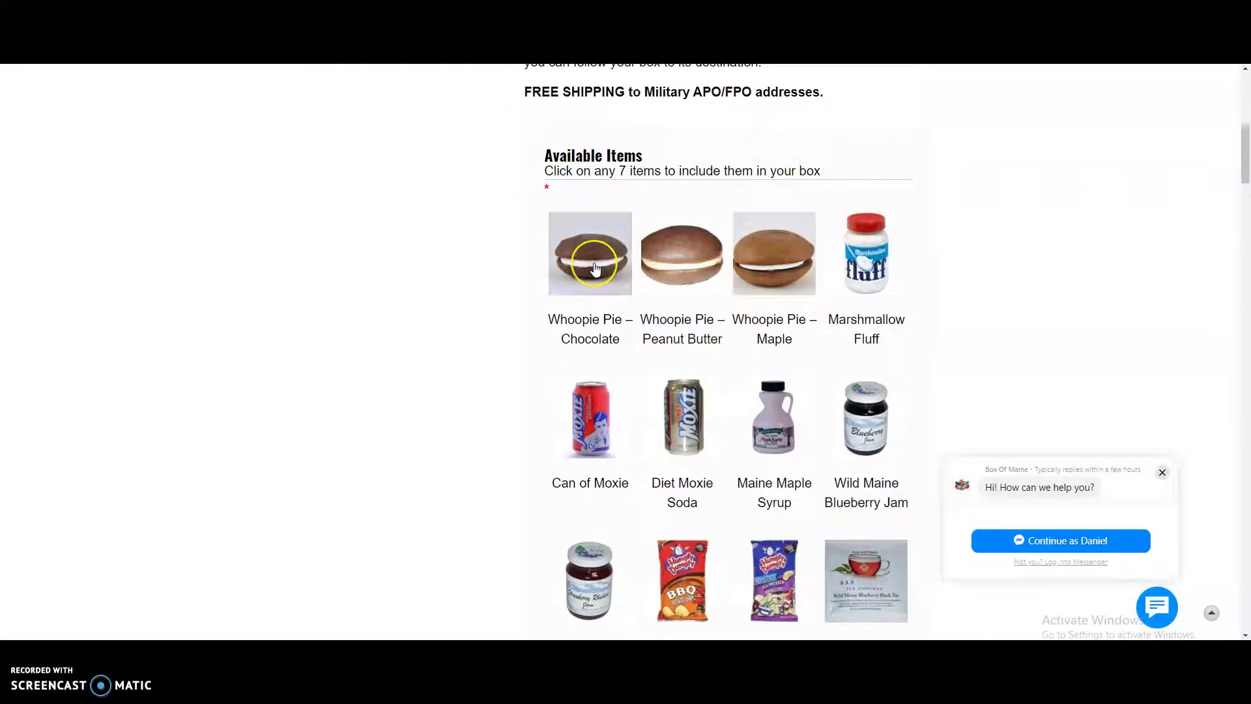
click(595, 267)
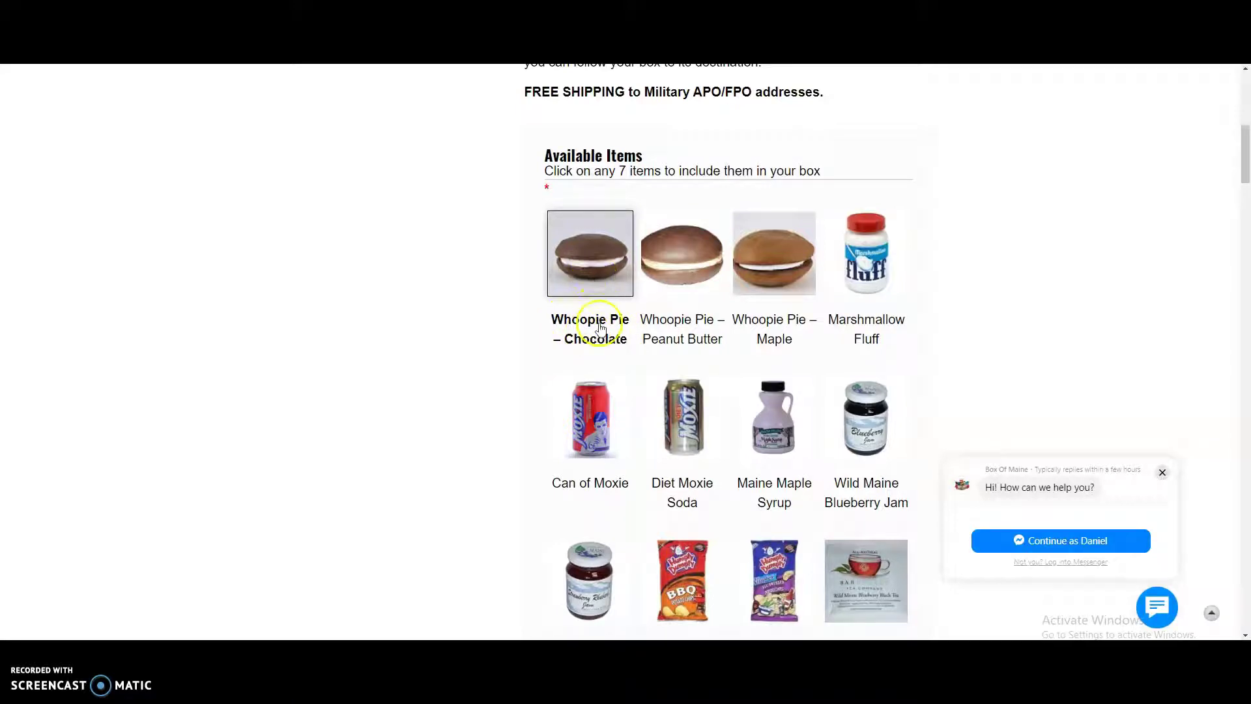
scroll(595, 352, down, 1)
click(601, 362)
scroll(602, 362, down, 1)
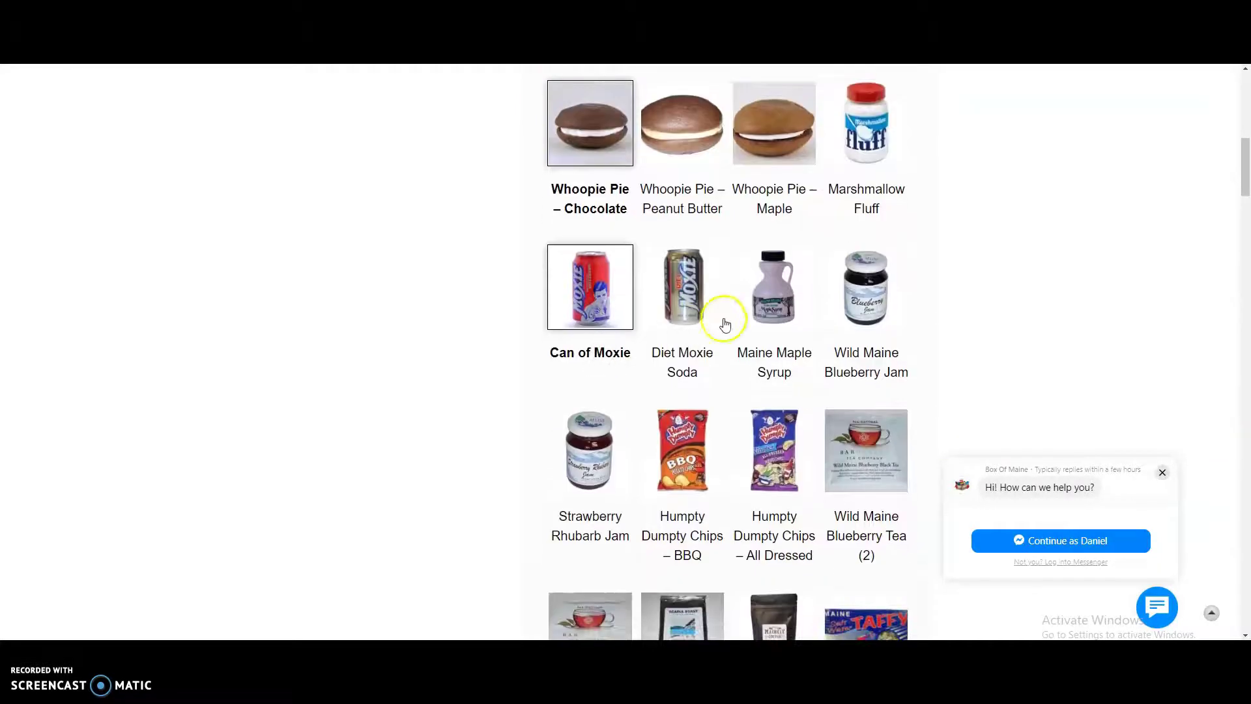
click(772, 296)
click(885, 308)
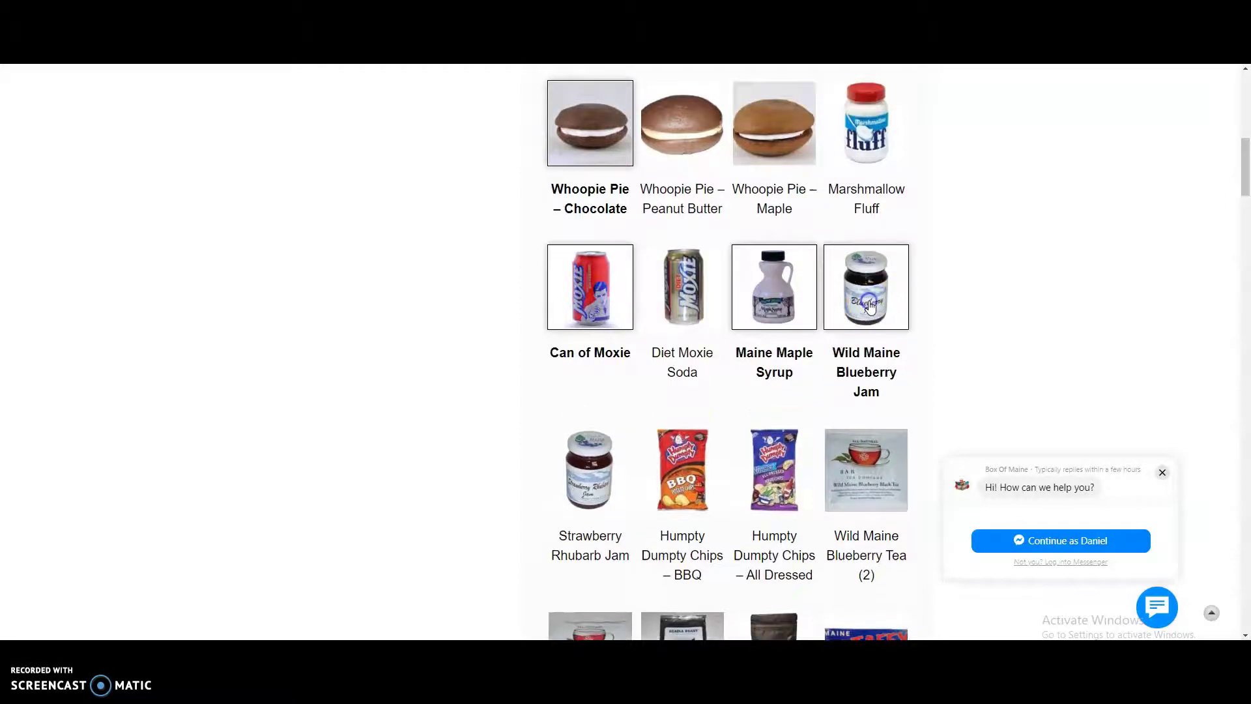
- Add Humpty Dumpty BBQ Chips, Maine Blueberry Coffee and Gourmet Chocolate Needhams to complete the box
scroll(717, 352, down, 2)
click(685, 345)
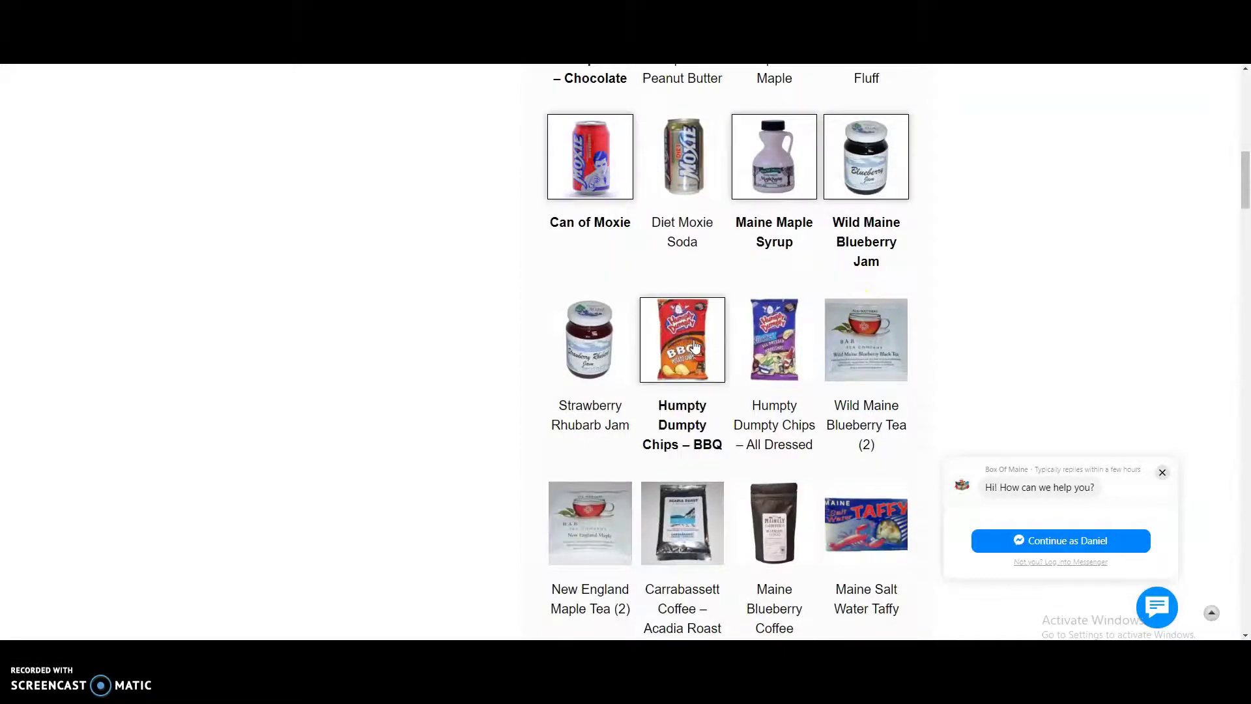
scroll(692, 337, up, 3)
click(693, 337)
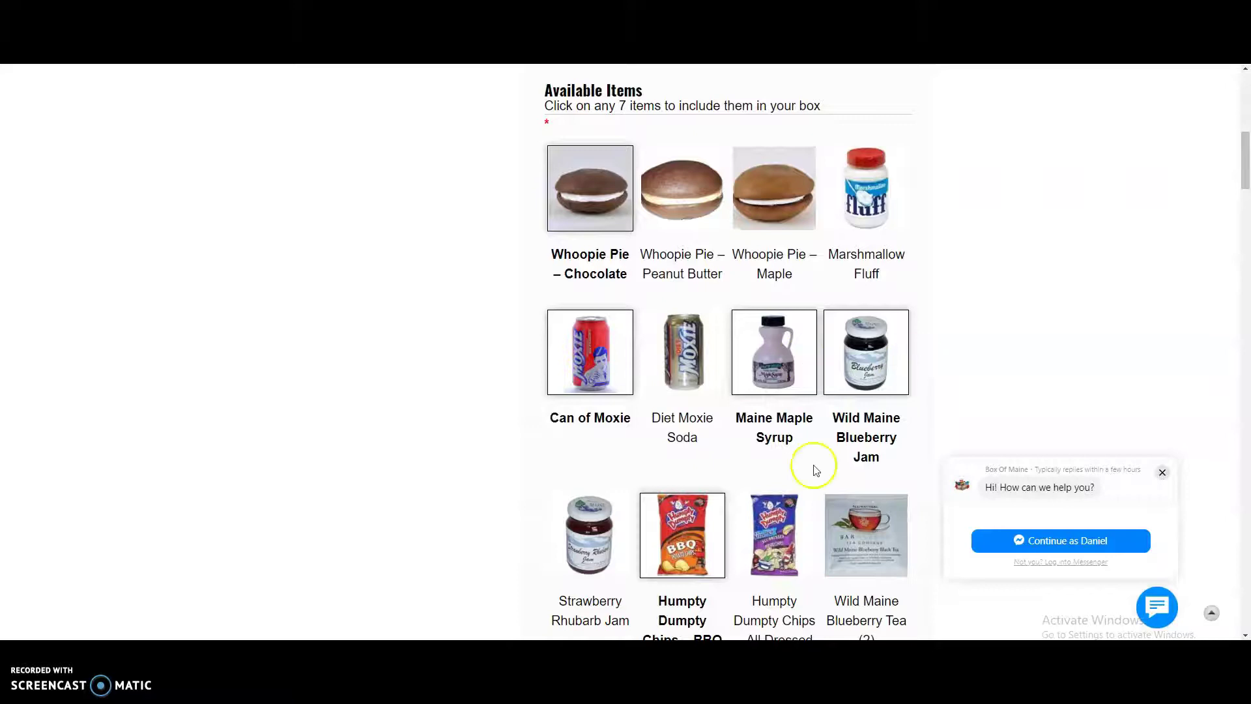
scroll(710, 497, down, 2)
scroll(707, 492, down, 5)
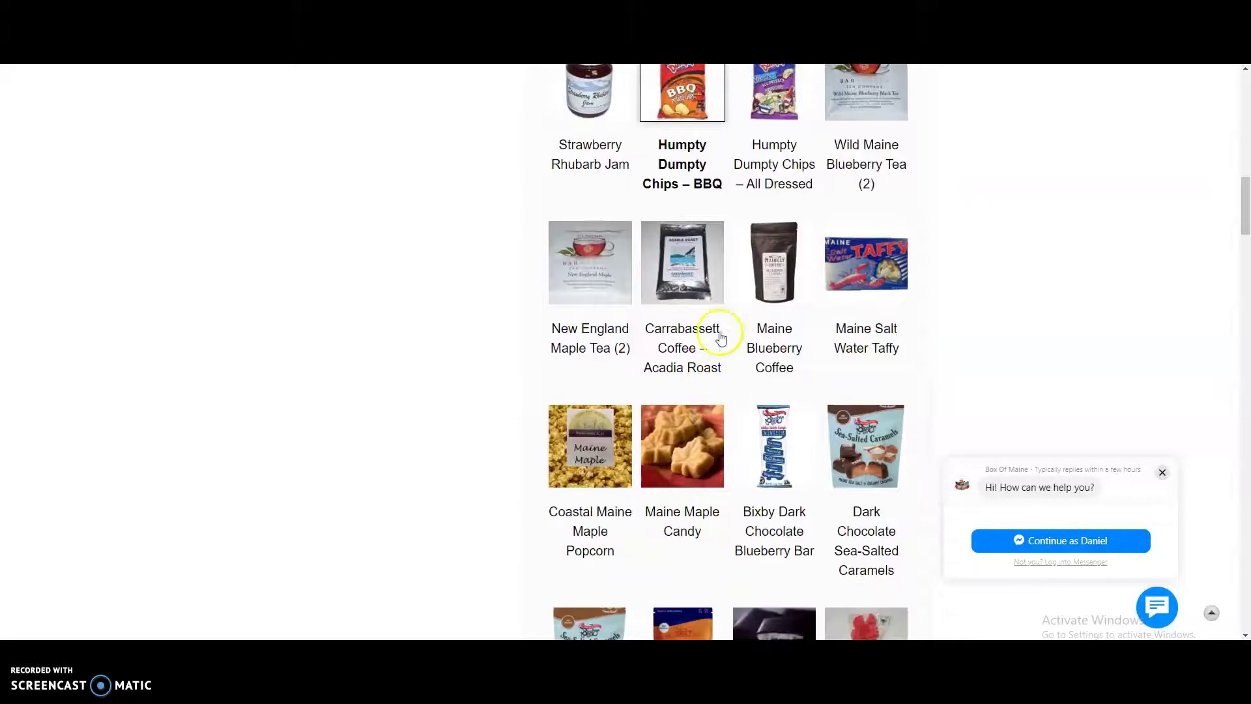
click(781, 280)
scroll(775, 300, down, 3)
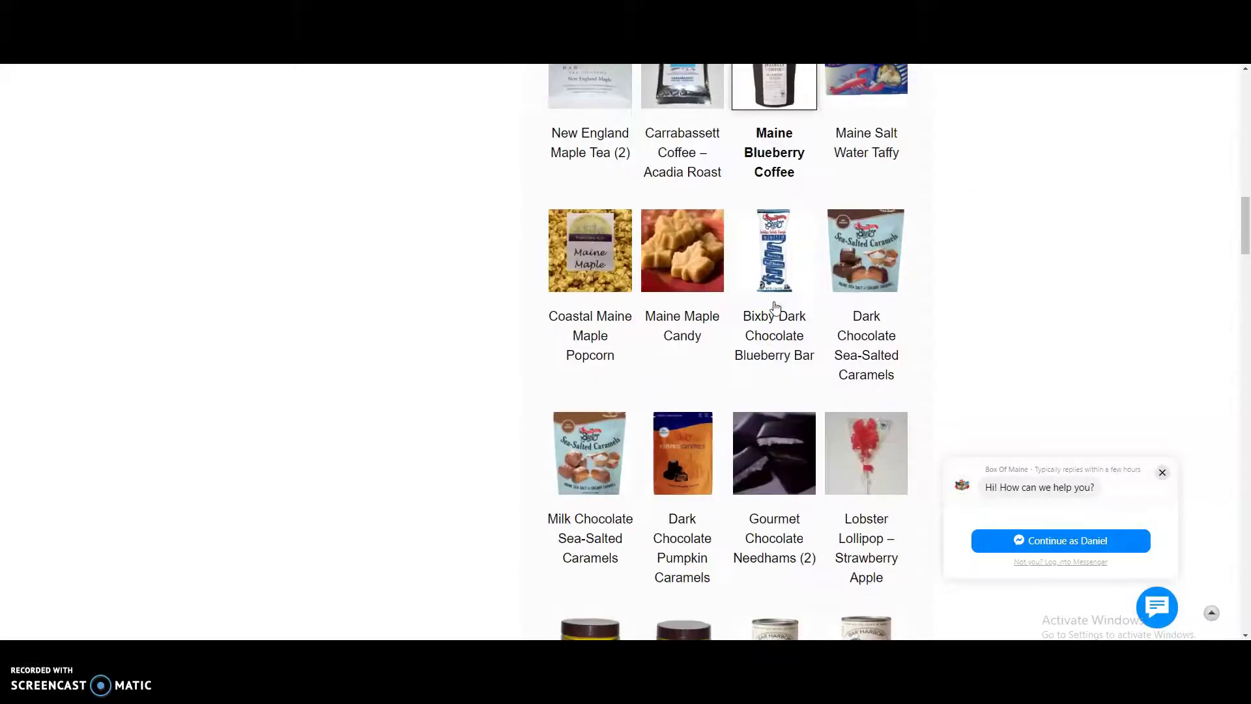
click(774, 453)
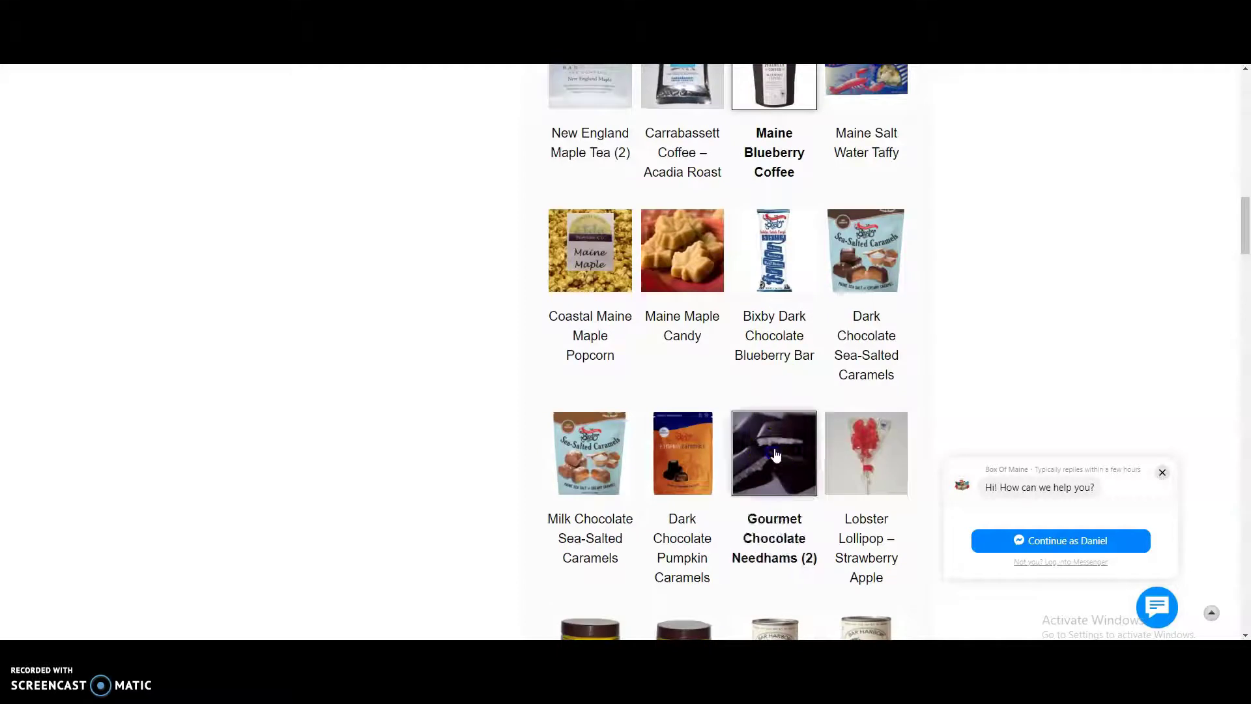
click(693, 445)
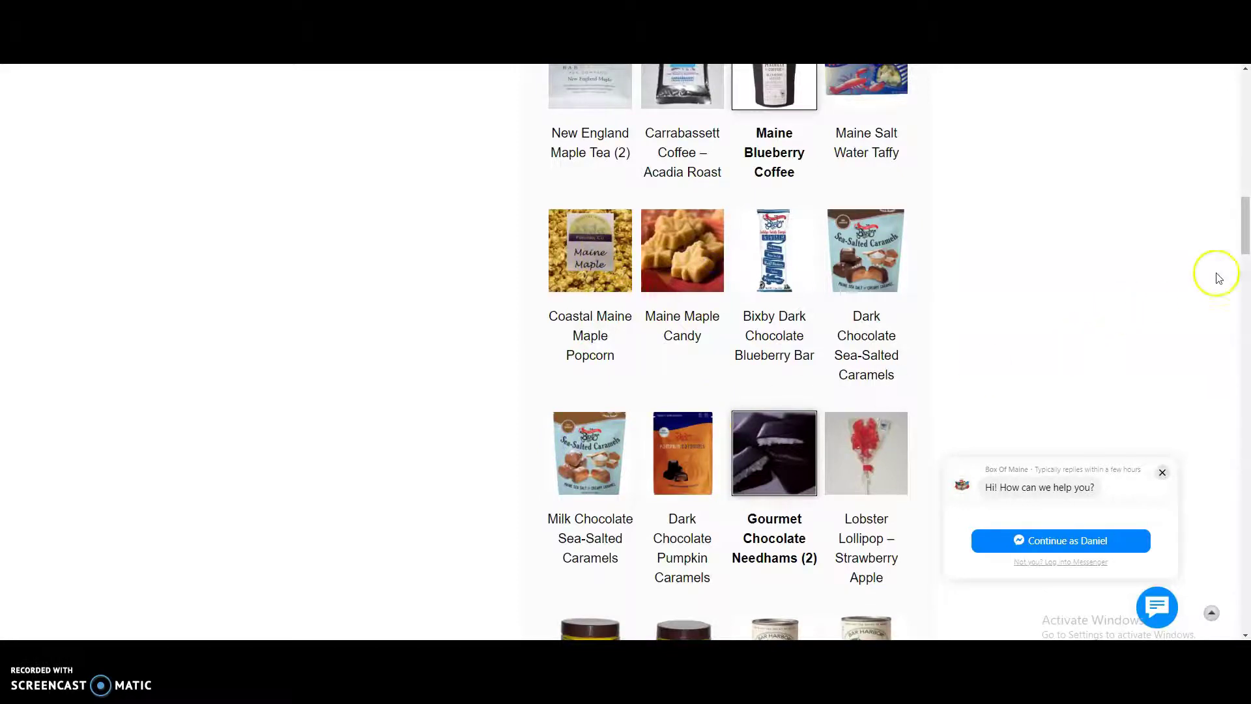
- Choose to include a message for the recipient with the box
drag(1245, 218, 1247, 509)
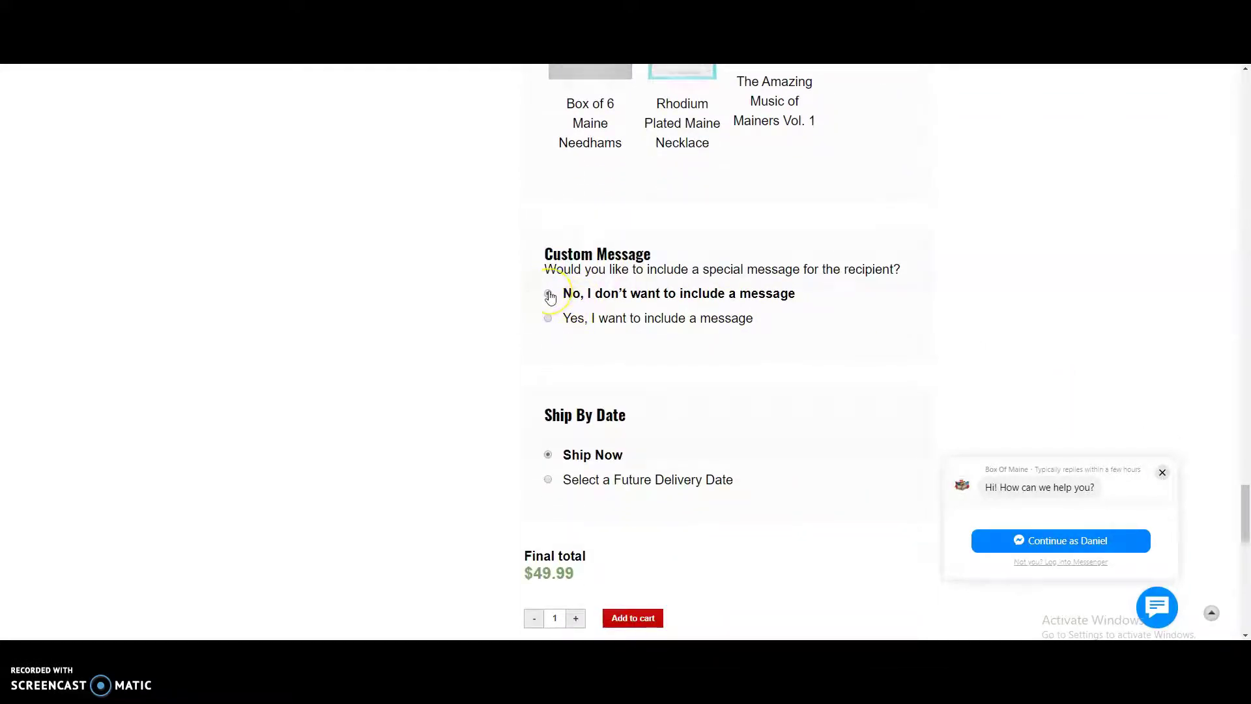
click(548, 319)
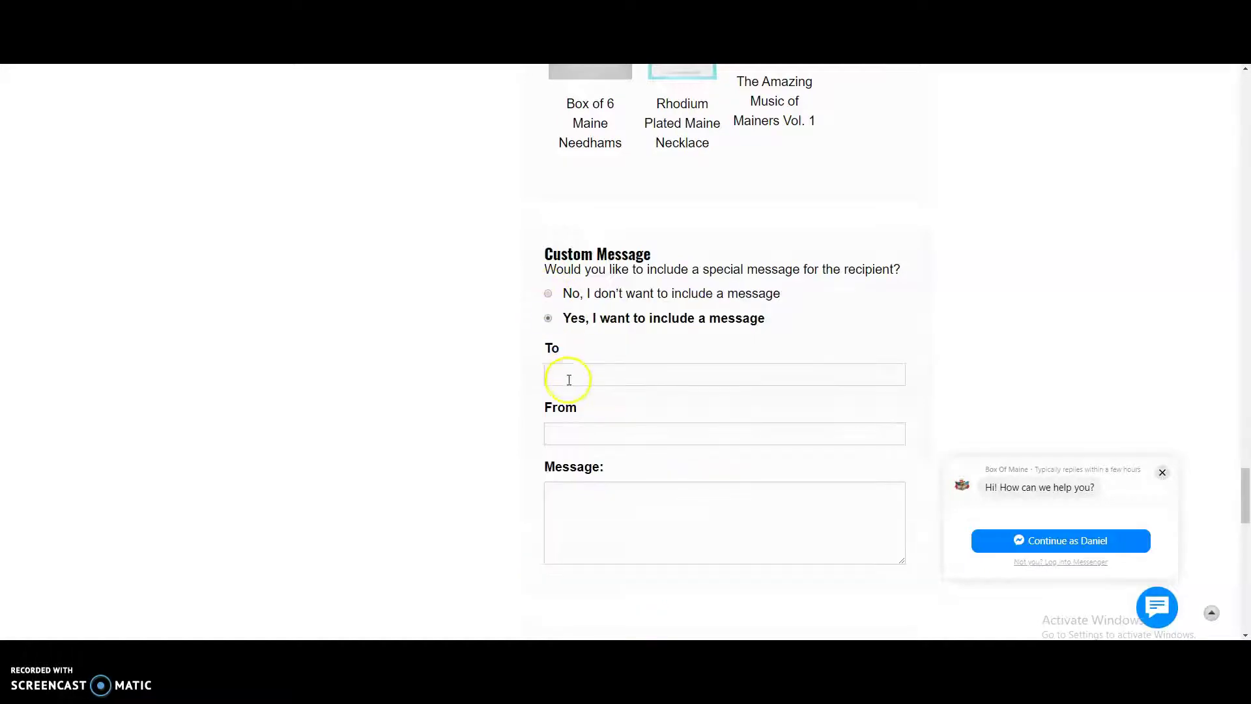
scroll(568, 358, down, 1)
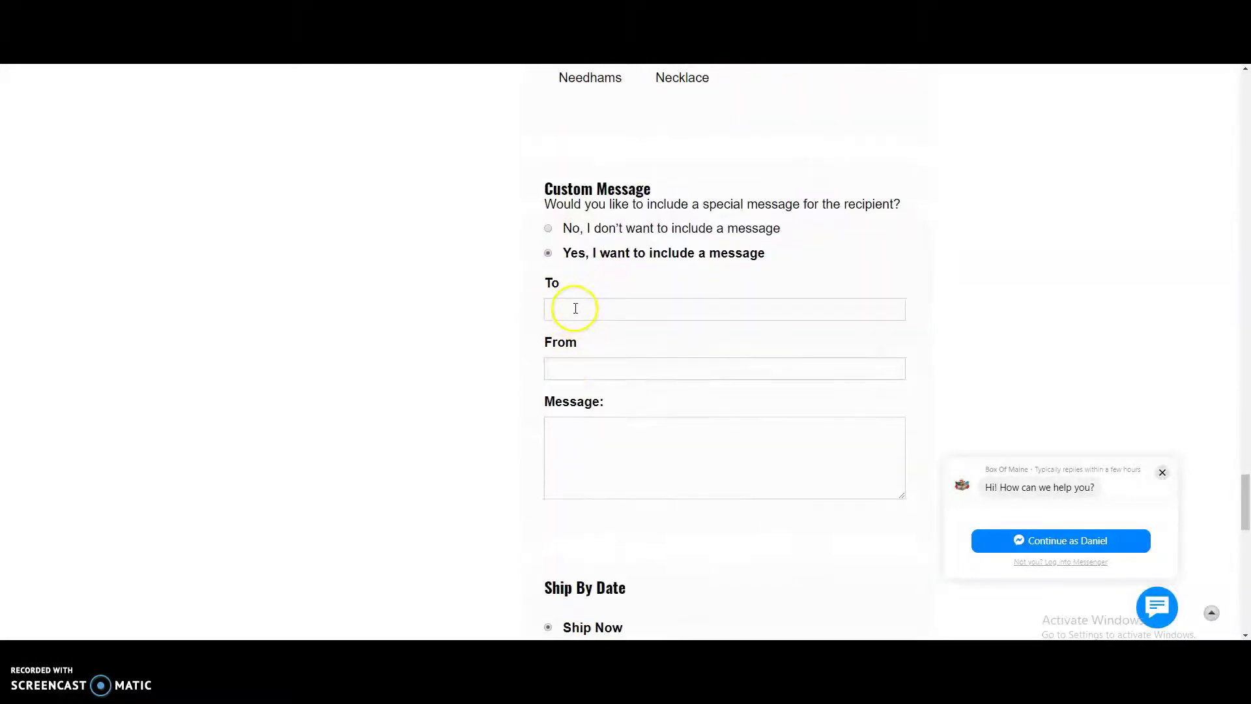
scroll(567, 365, down, 2)
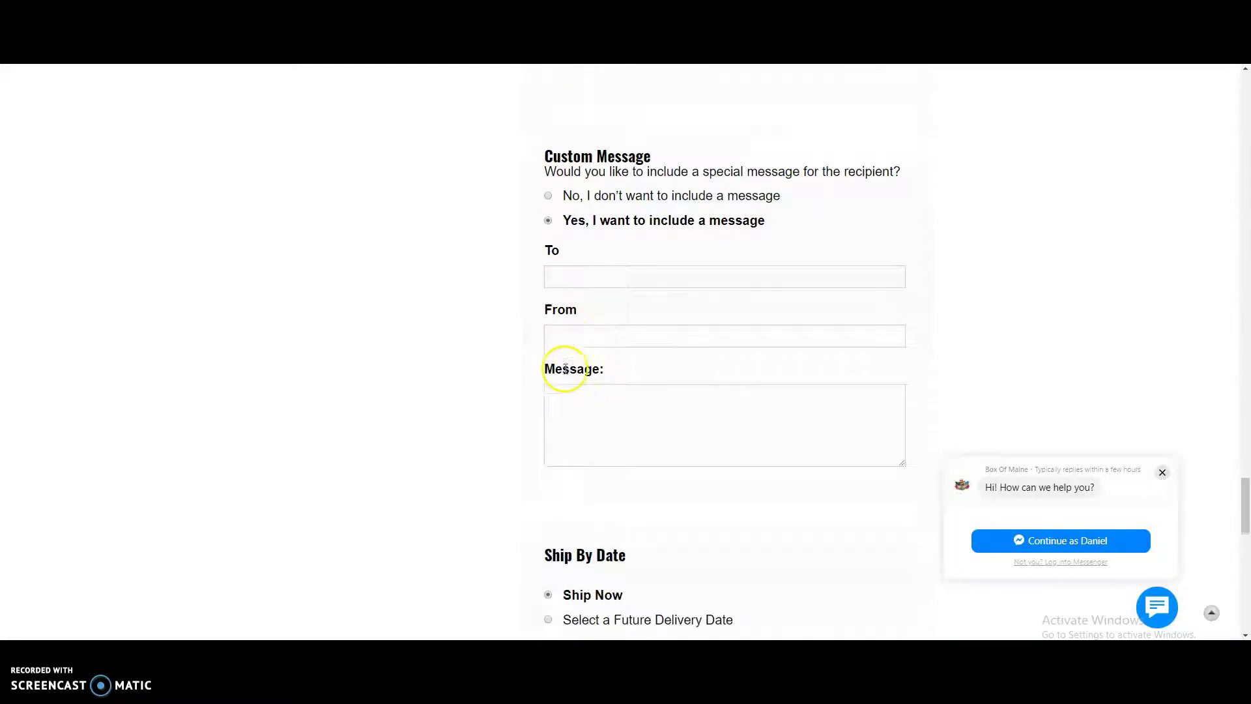
scroll(571, 334, down, 2)
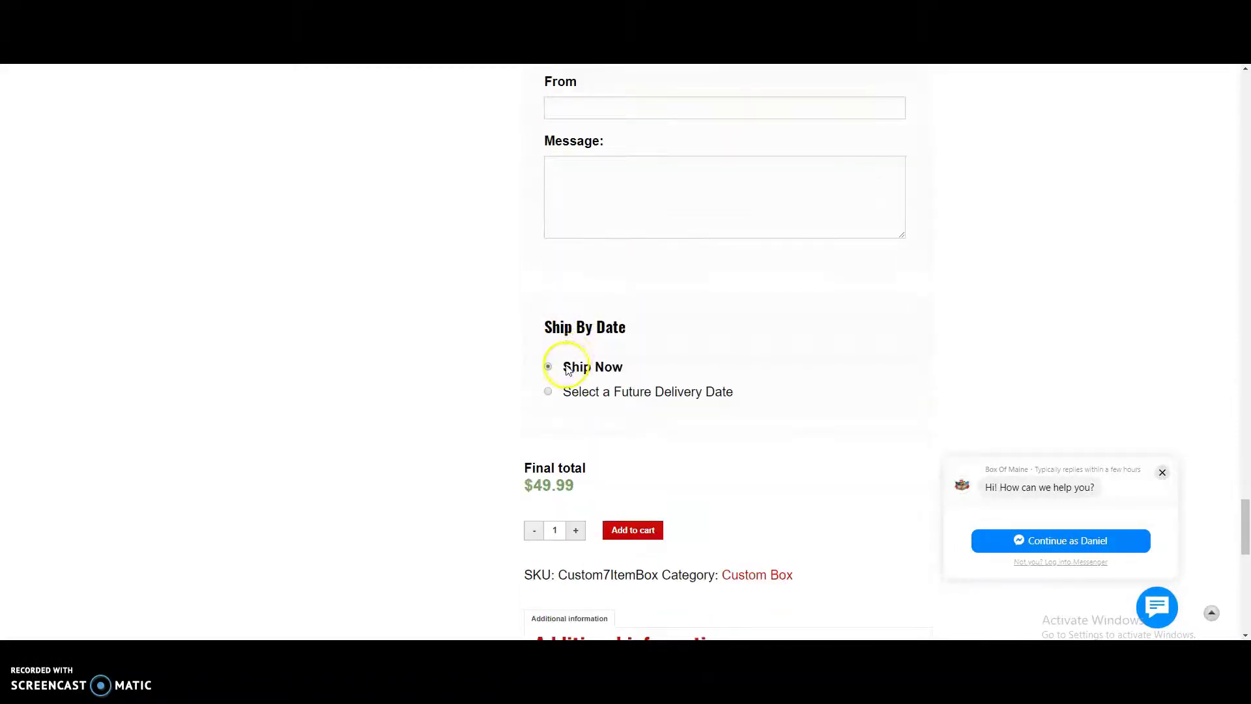
scroll(572, 352, down, 1)
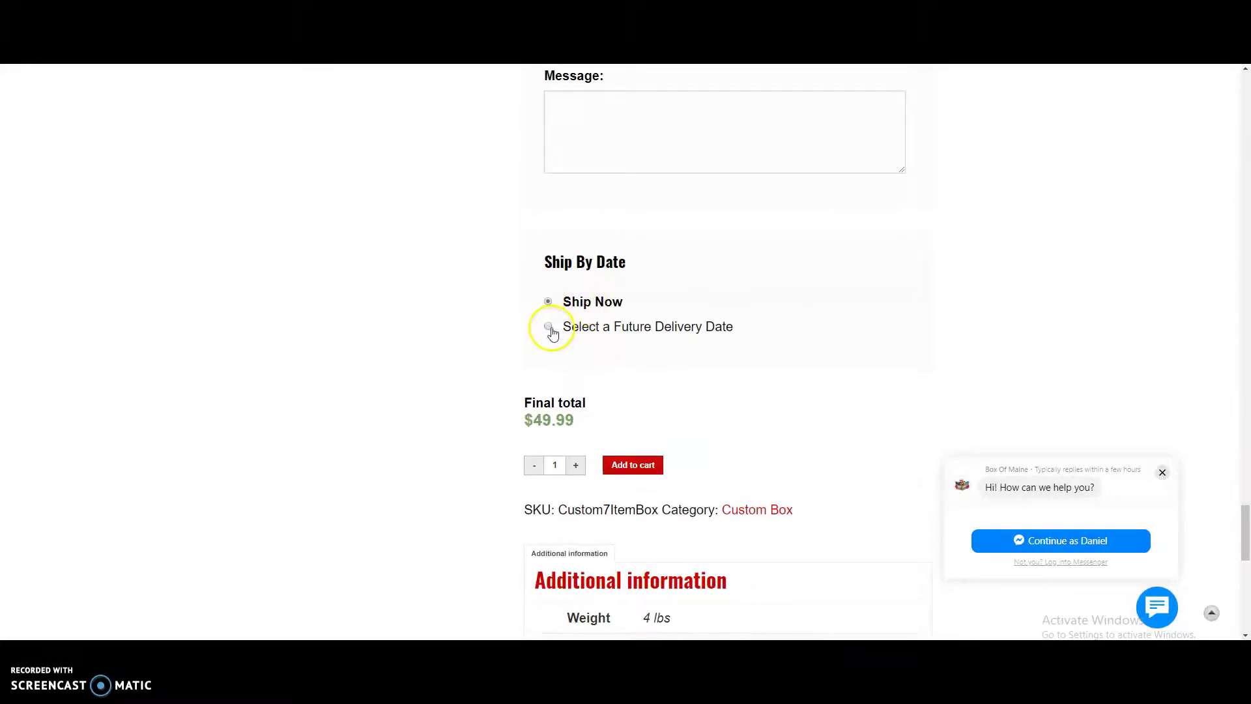
- Schedule a future delivery date and add the box to the cart at quantity 1
click(550, 327)
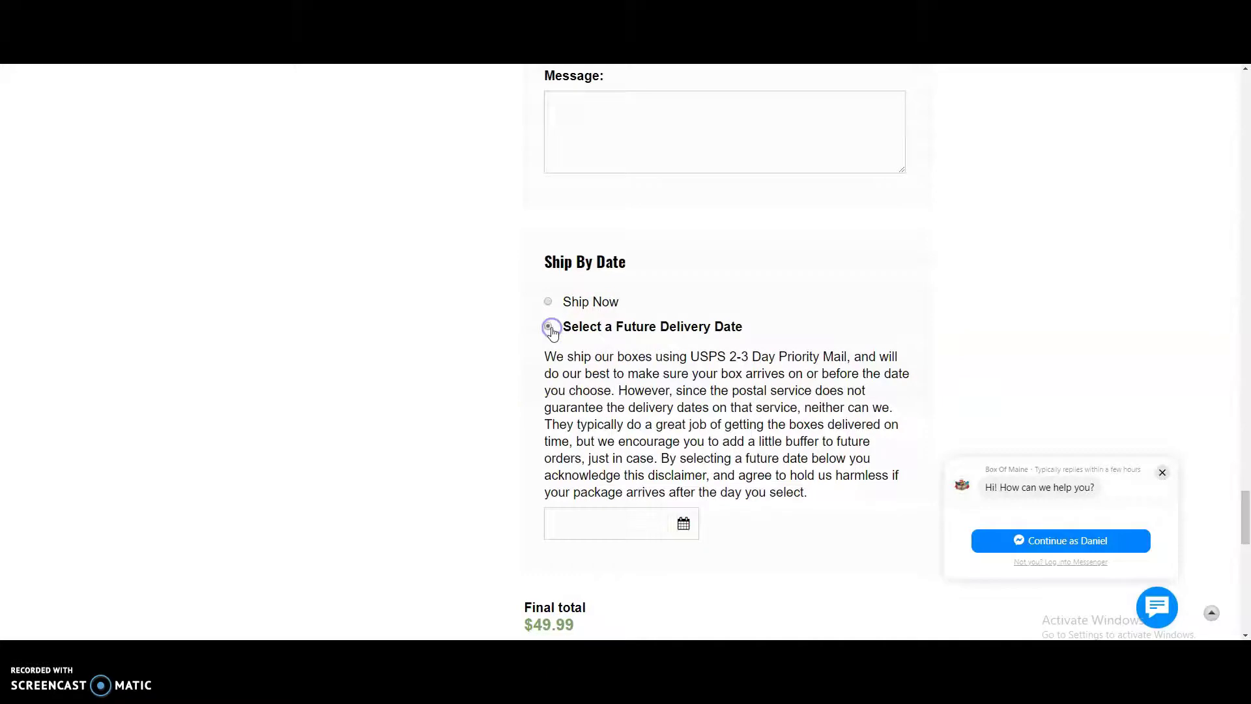
click(683, 524)
scroll(685, 534, down, 2)
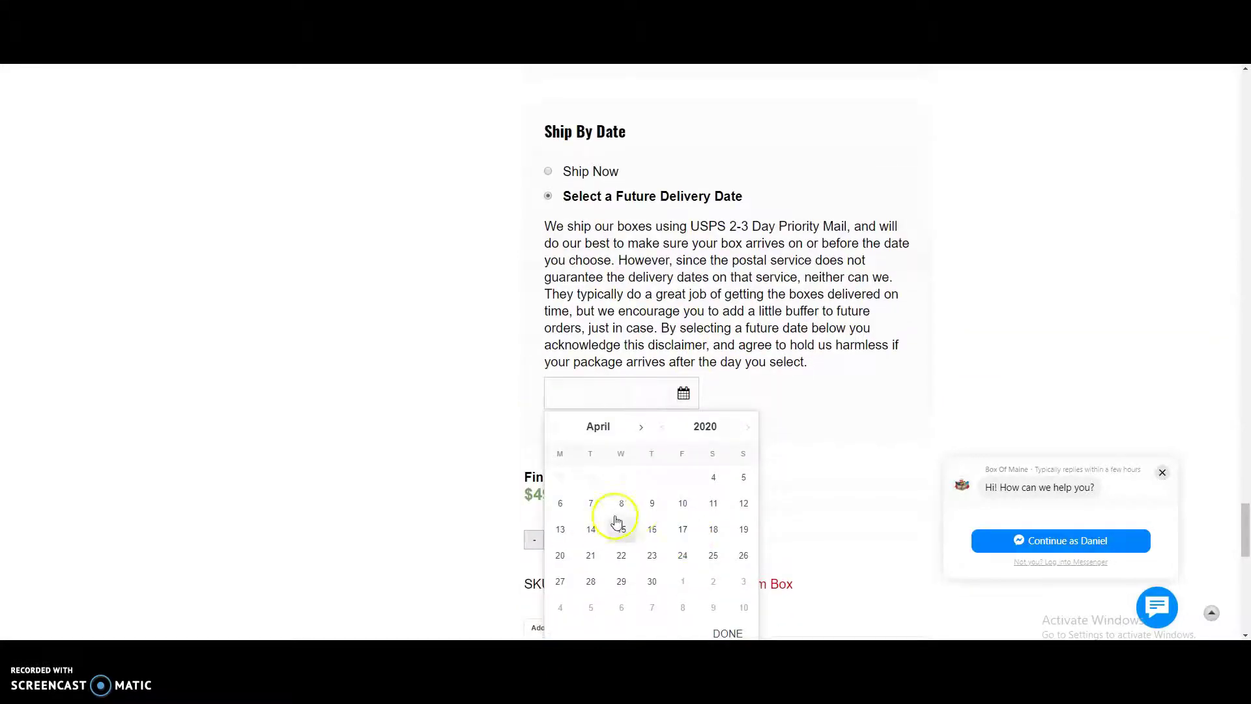
click(442, 407)
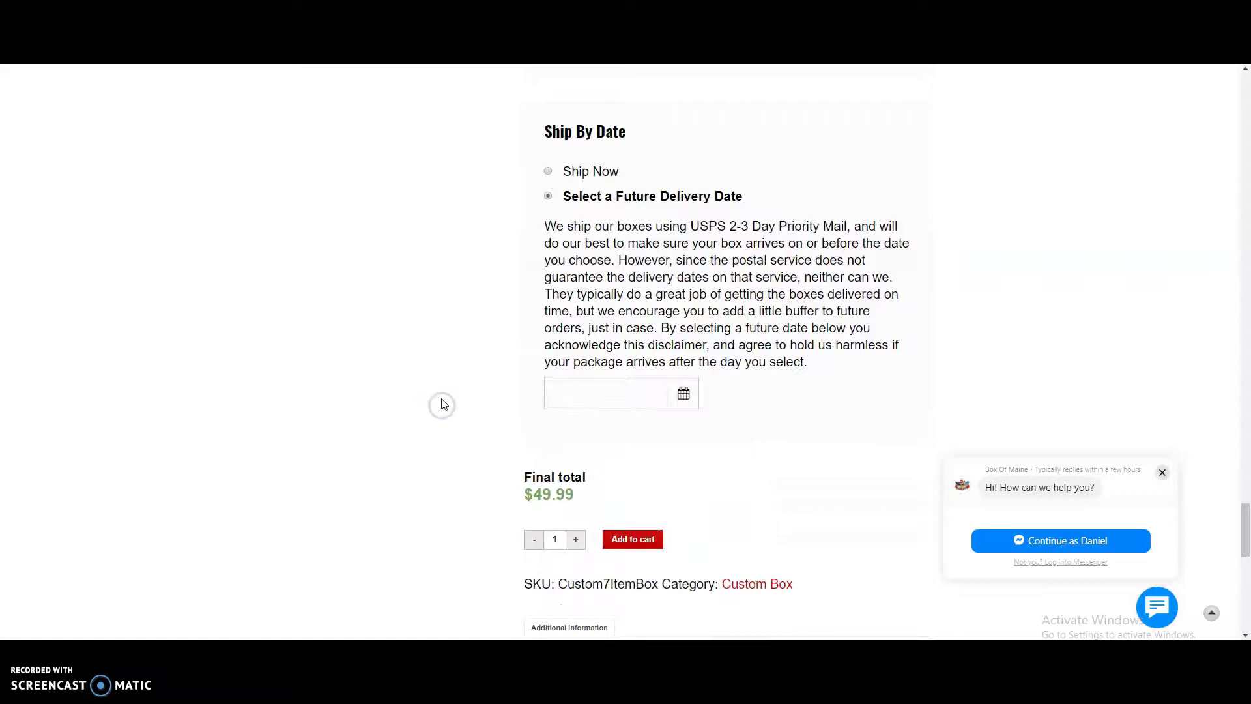
scroll(442, 406, down, 2)
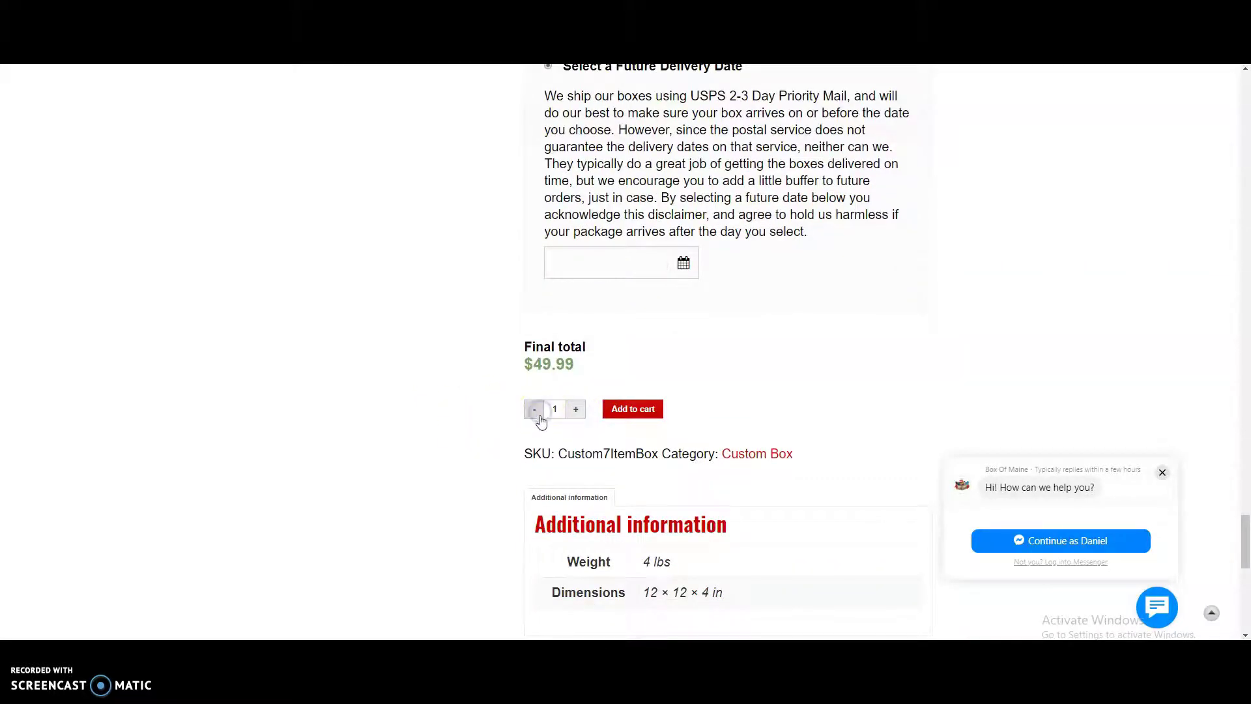
click(629, 411)
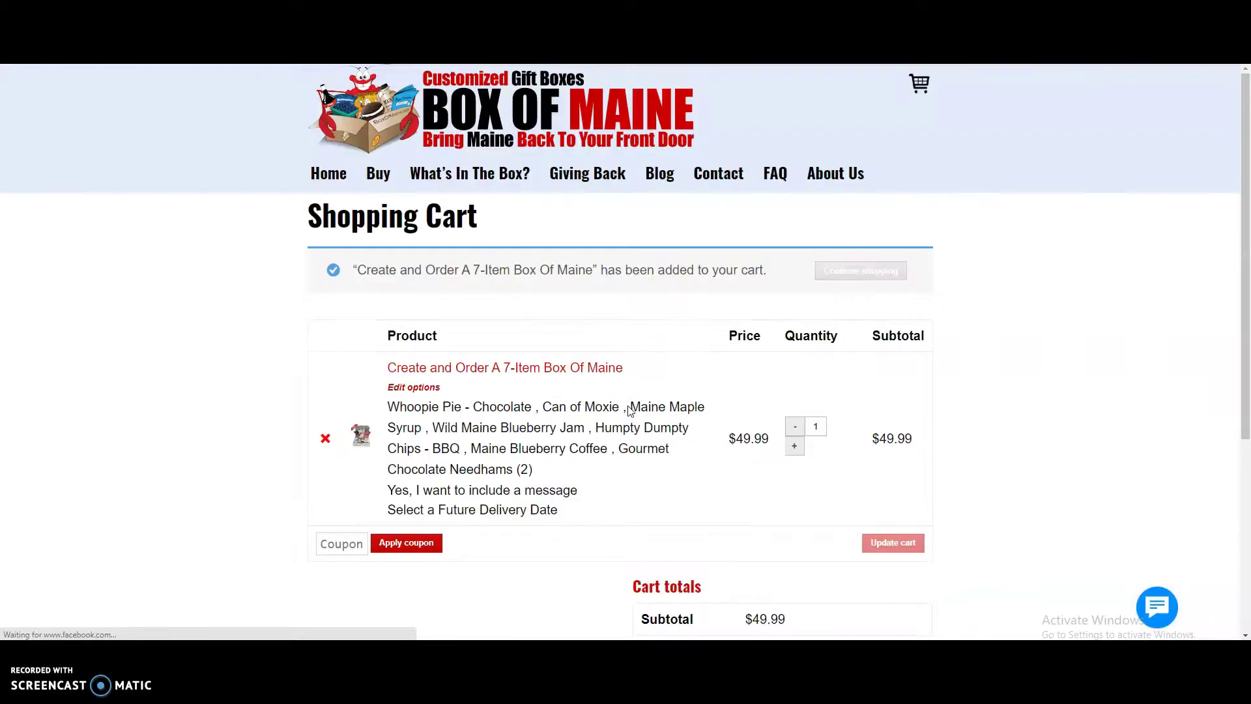
scroll(626, 401, down, 1)
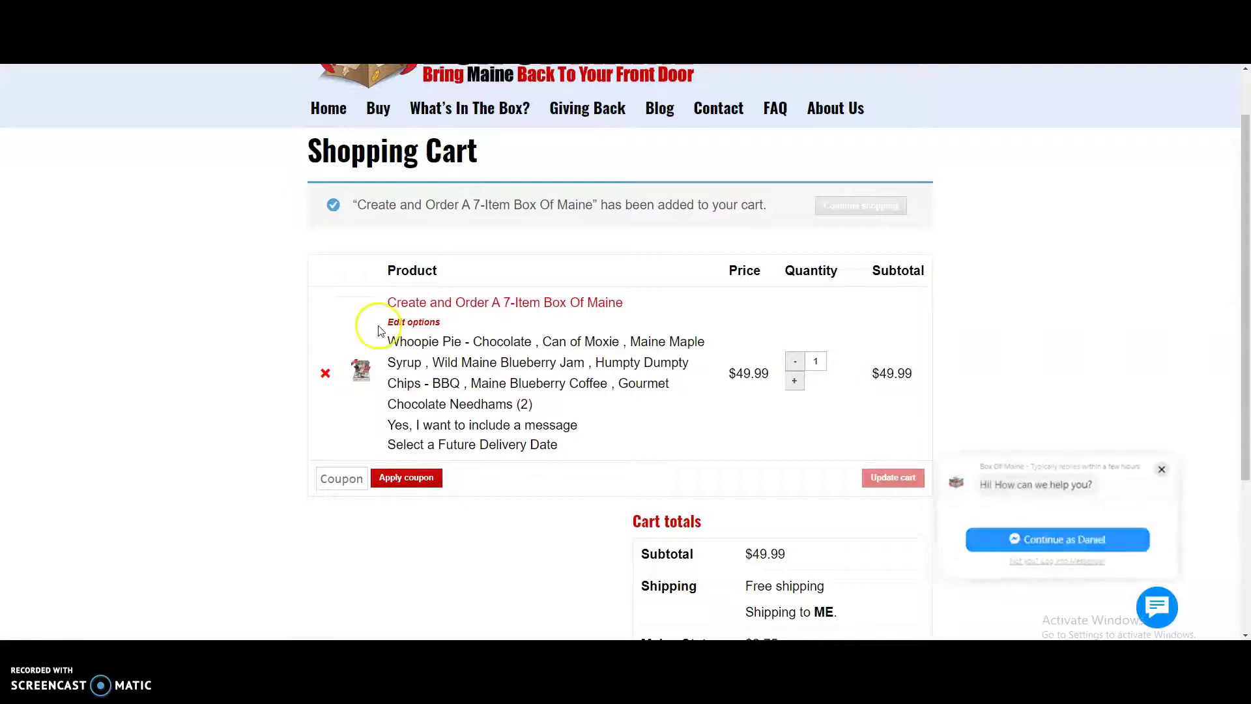
click(444, 308)
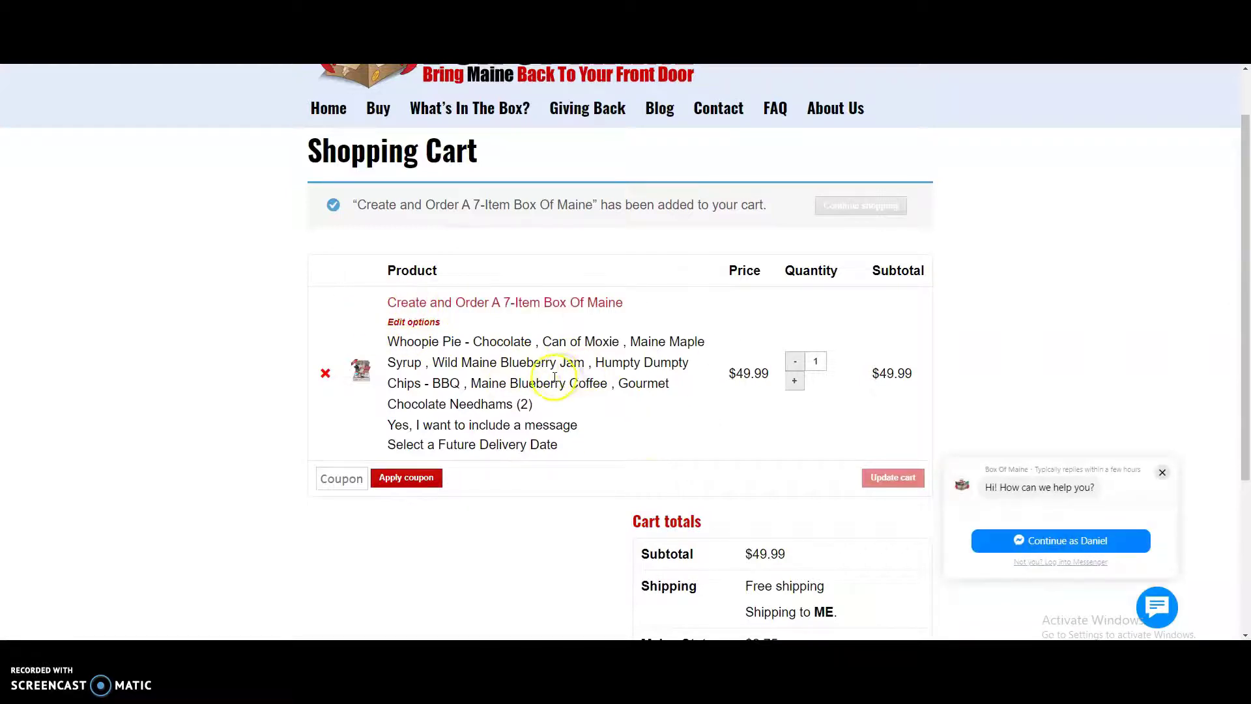
scroll(694, 393, up, 1)
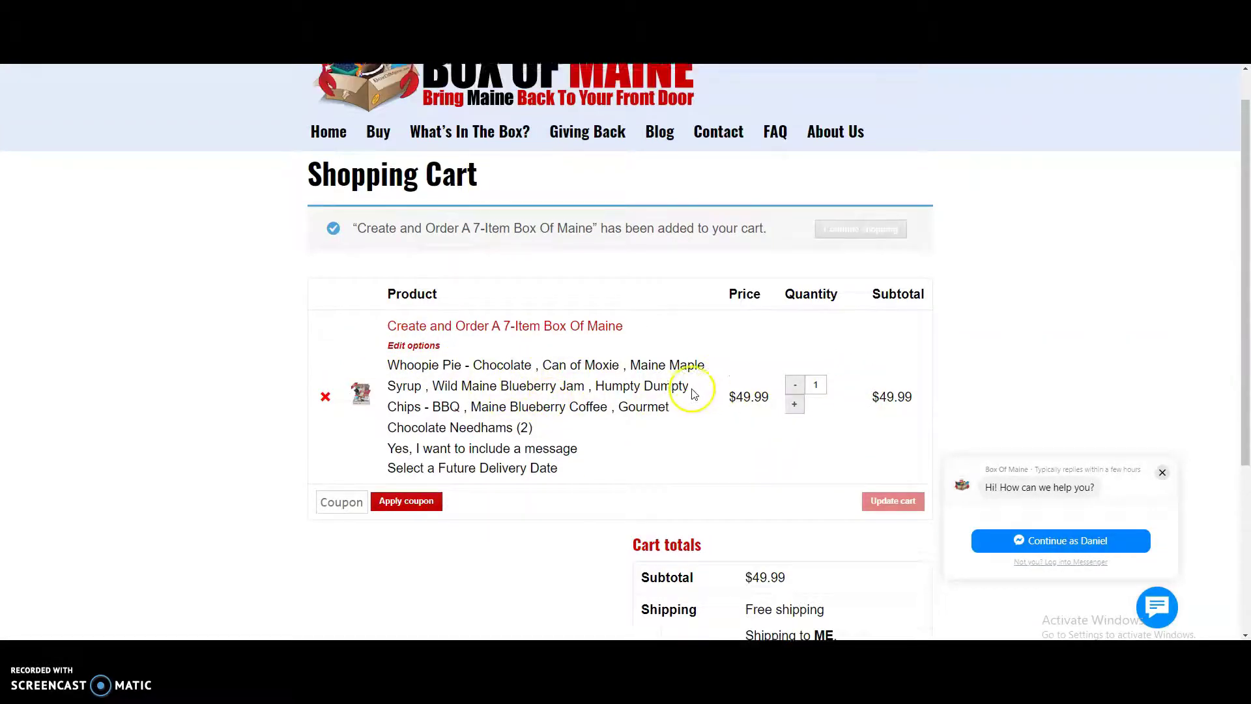
scroll(693, 394, up, 1)
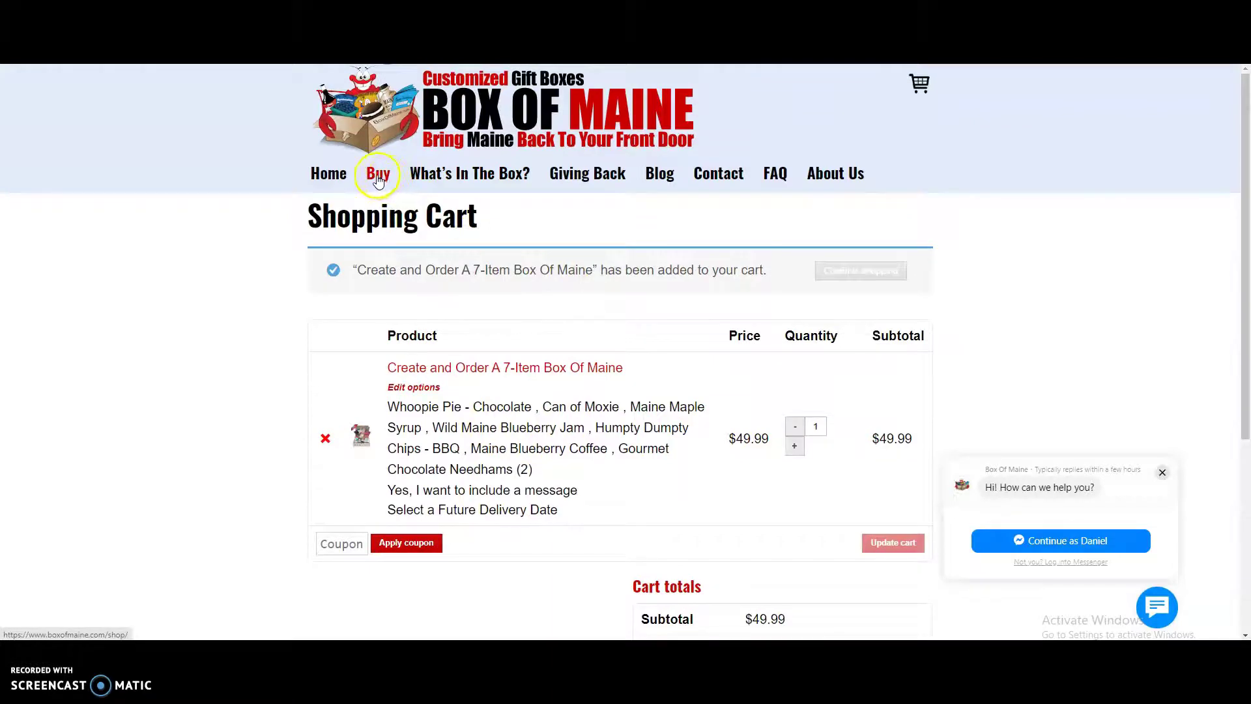
scroll(496, 313, down, 1)
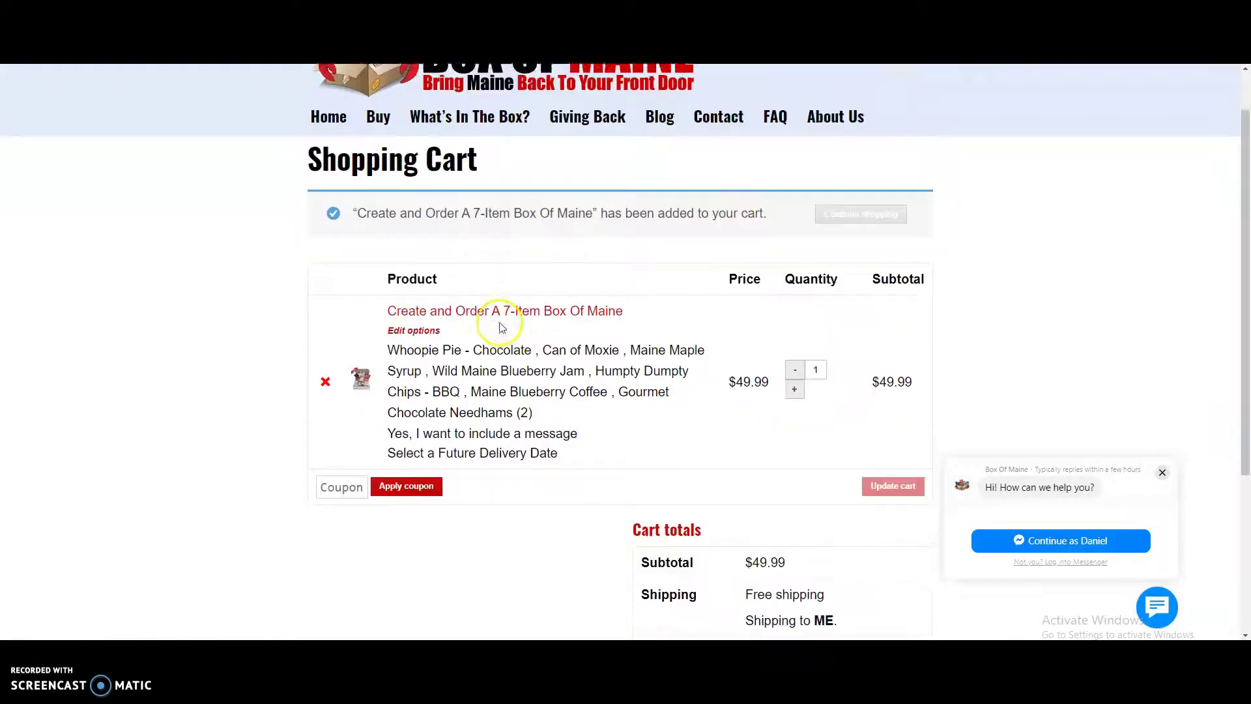
scroll(717, 248, up, 1)
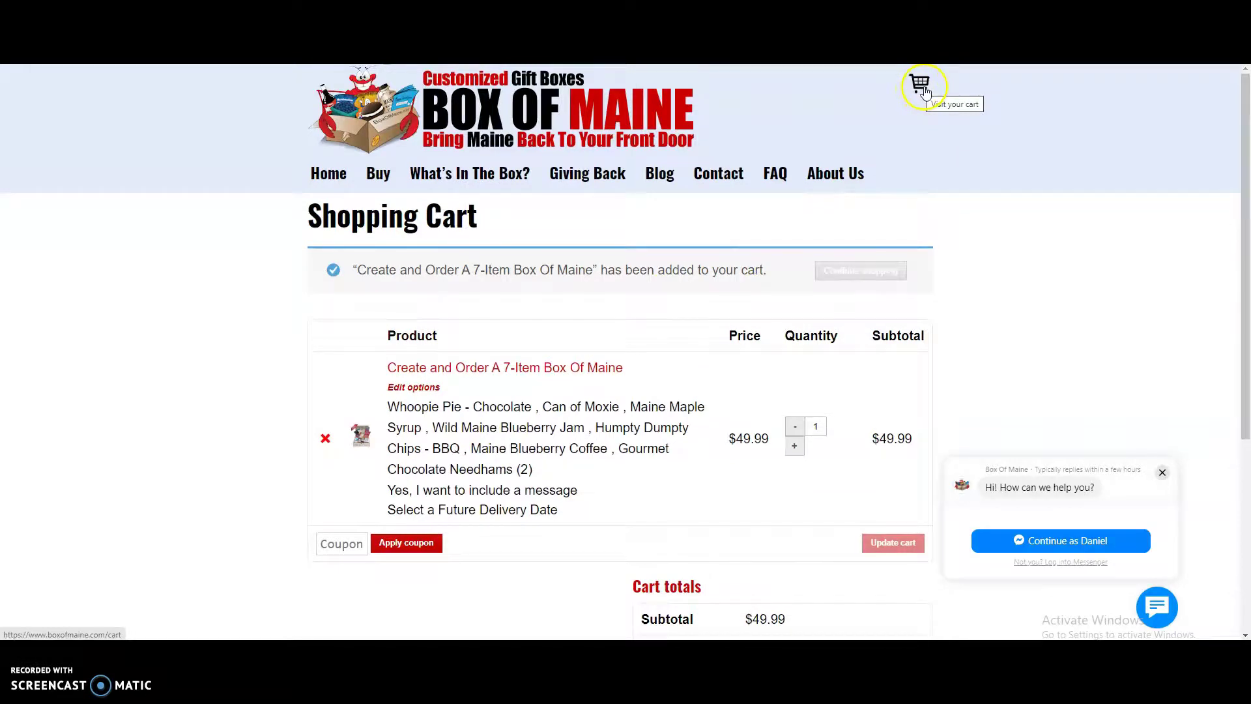
scroll(809, 183, down, 5)
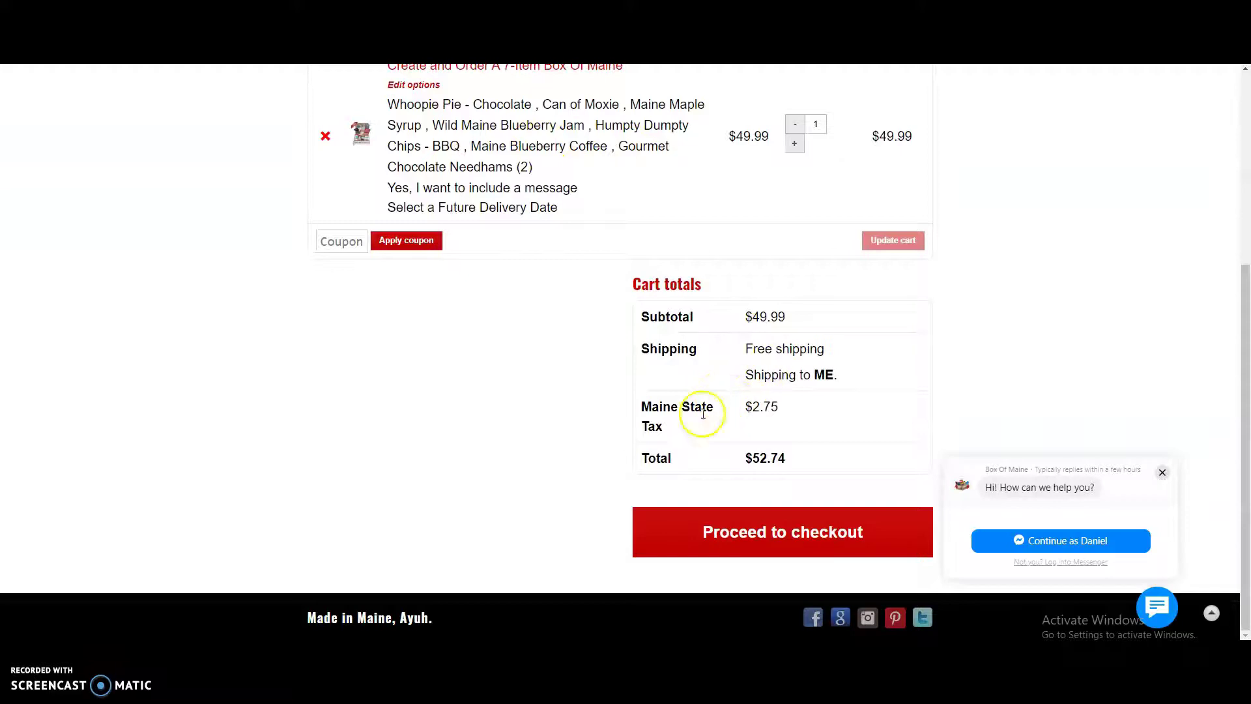
- Leave the coupon code empty and continue from the $52.74 cart to checkout
click(735, 538)
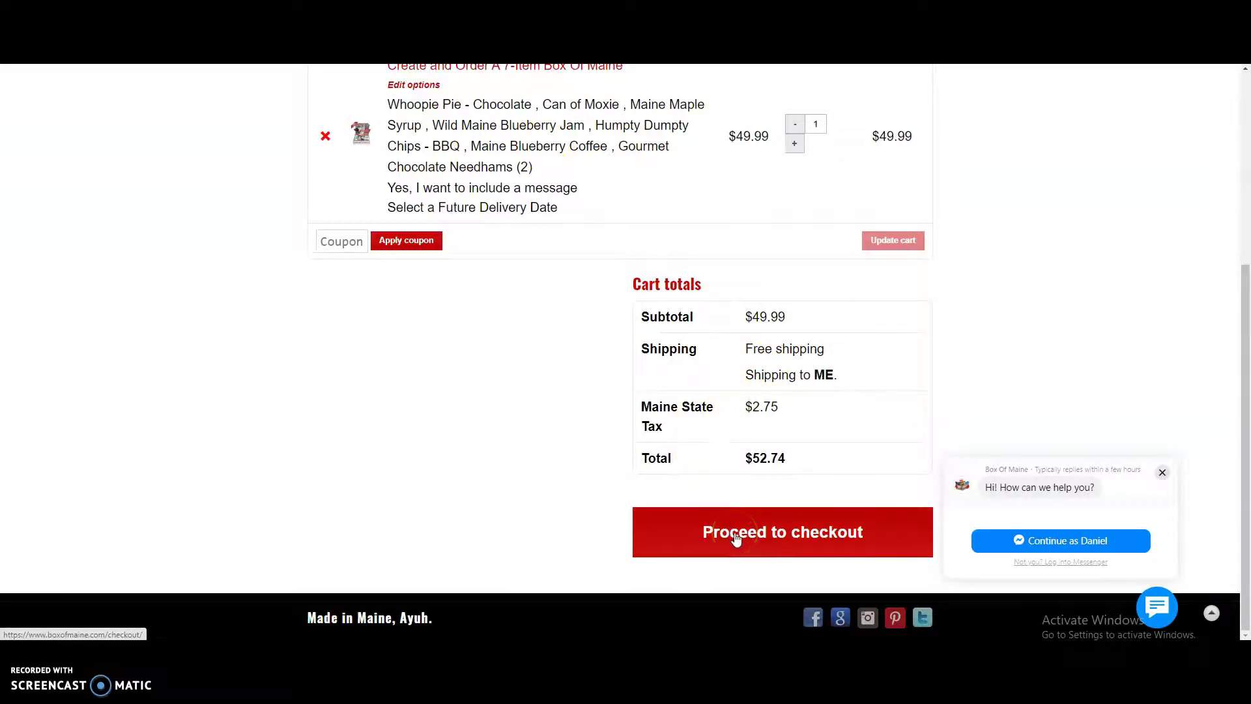
click(347, 239)
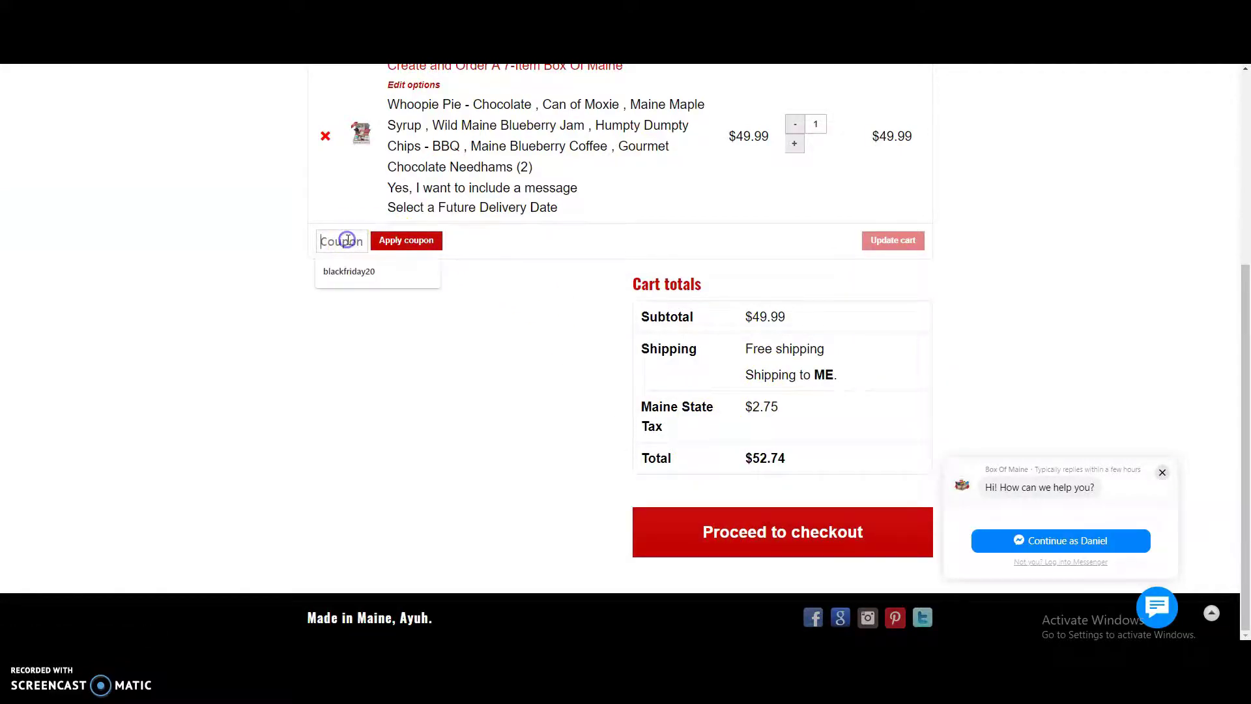
click(511, 344)
click(749, 531)
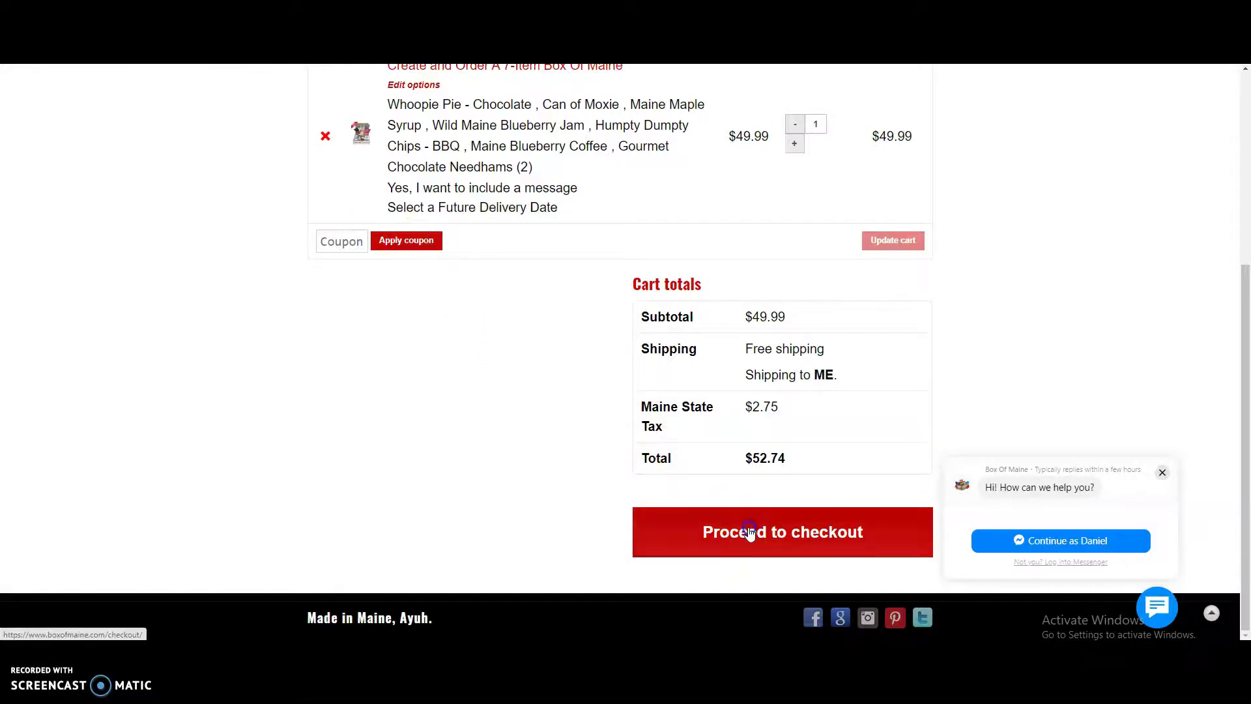
scroll(706, 480, down, 3)
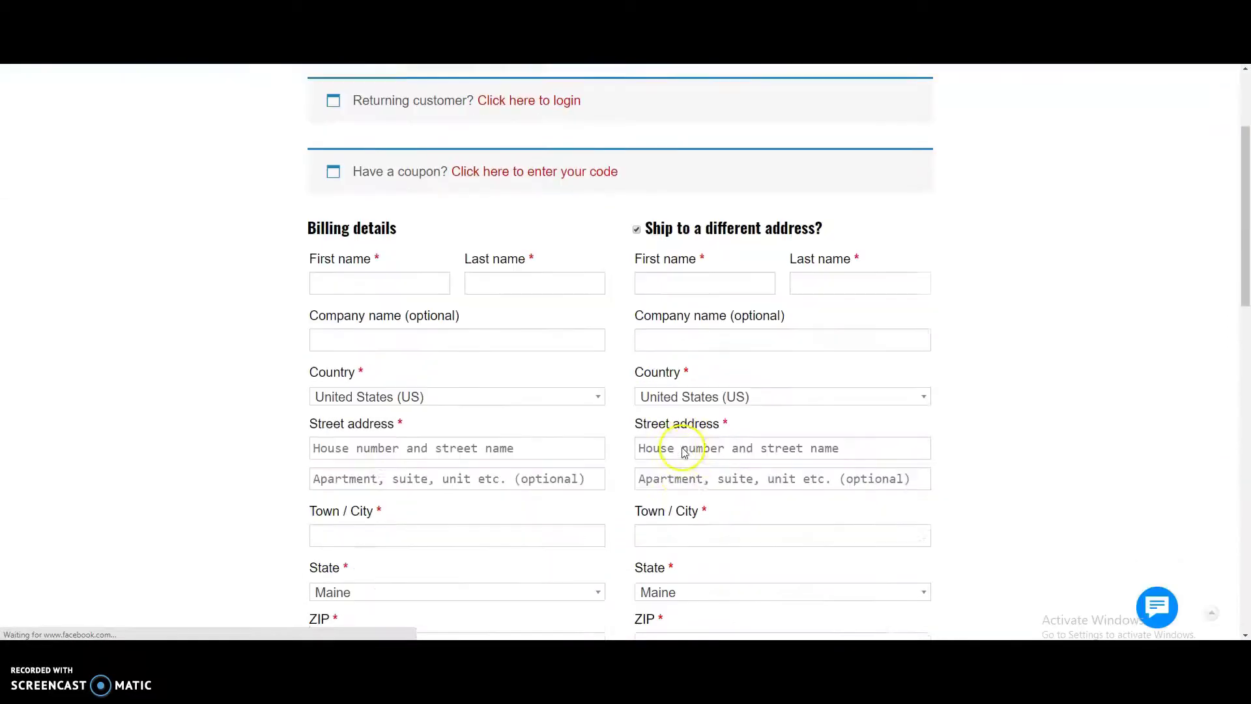
scroll(681, 450, down, 4)
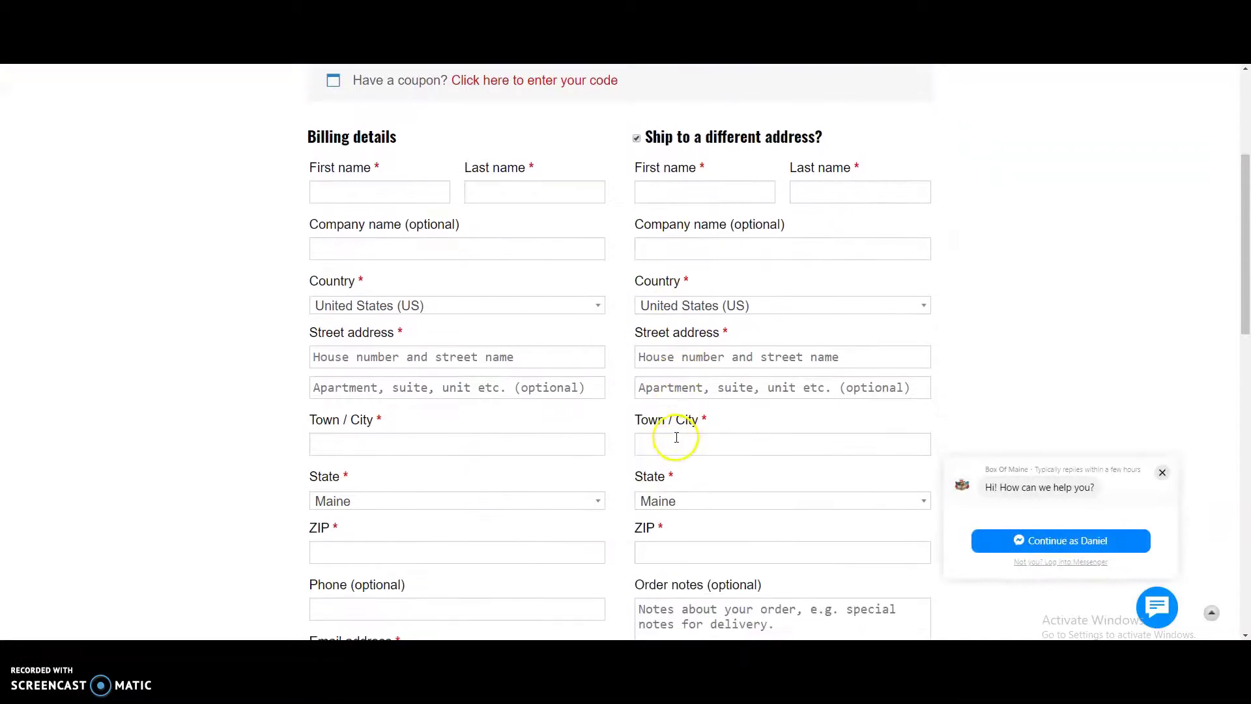
scroll(677, 437, down, 1)
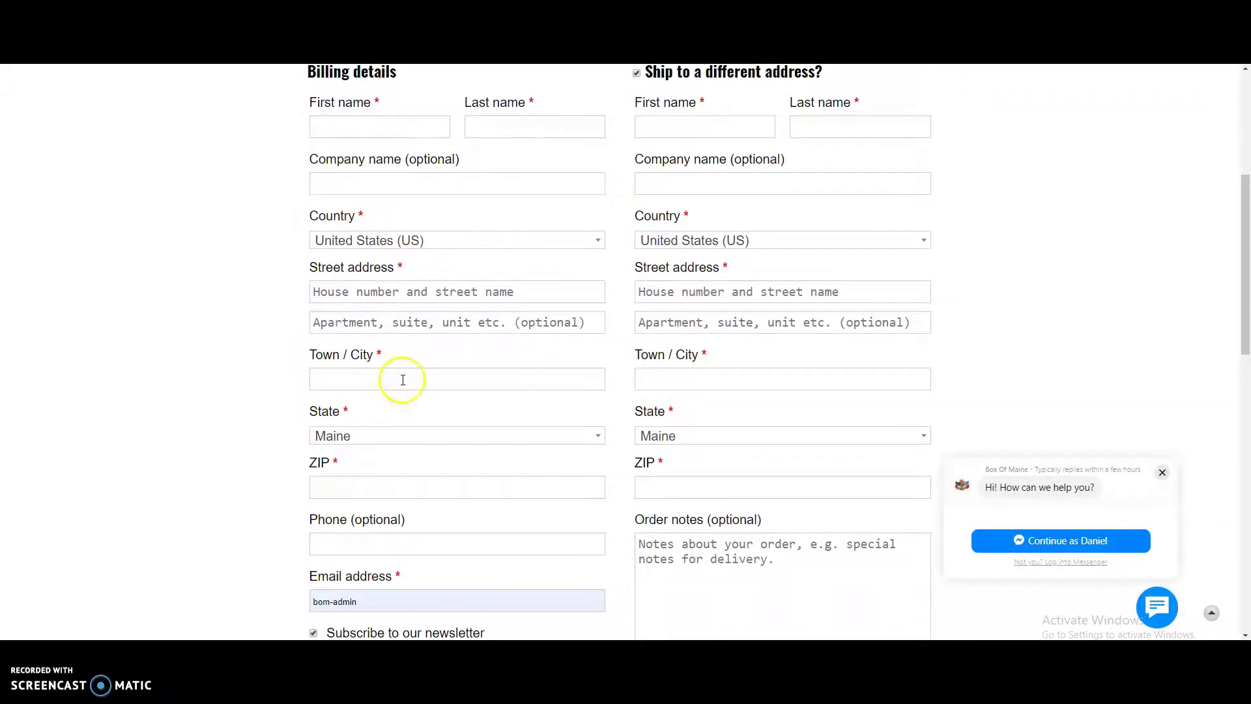
scroll(550, 438, up, 1)
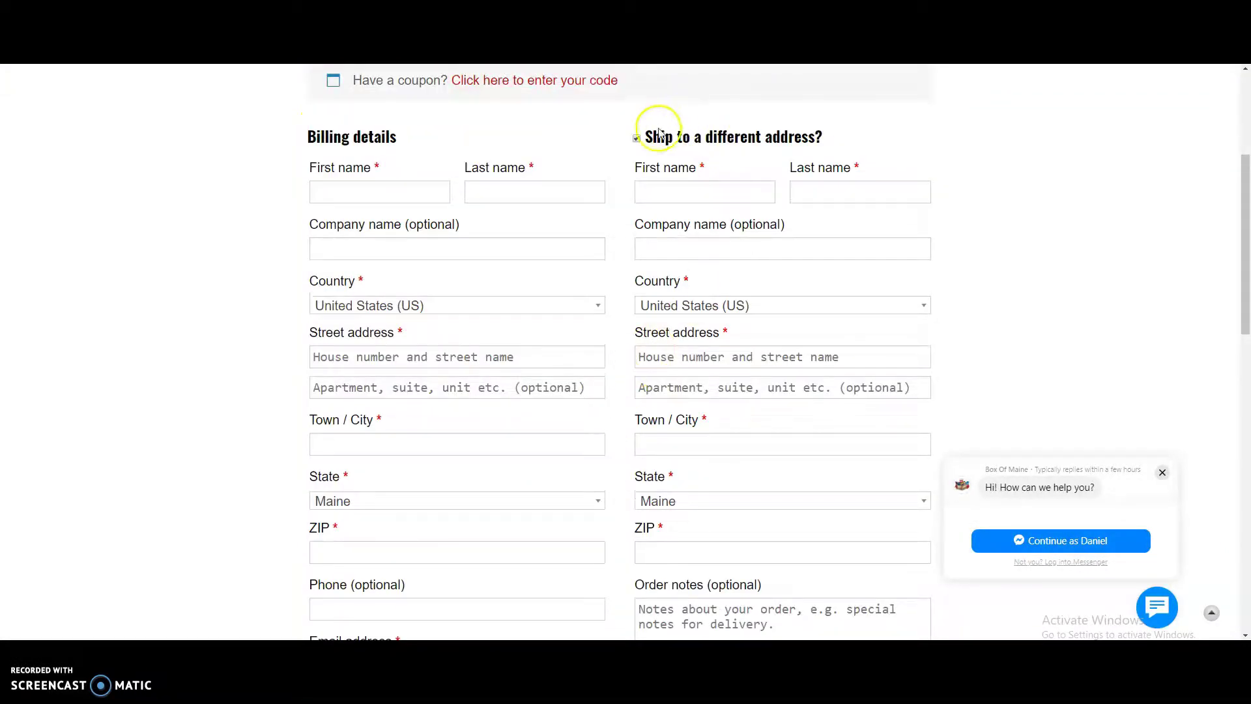
click(638, 139)
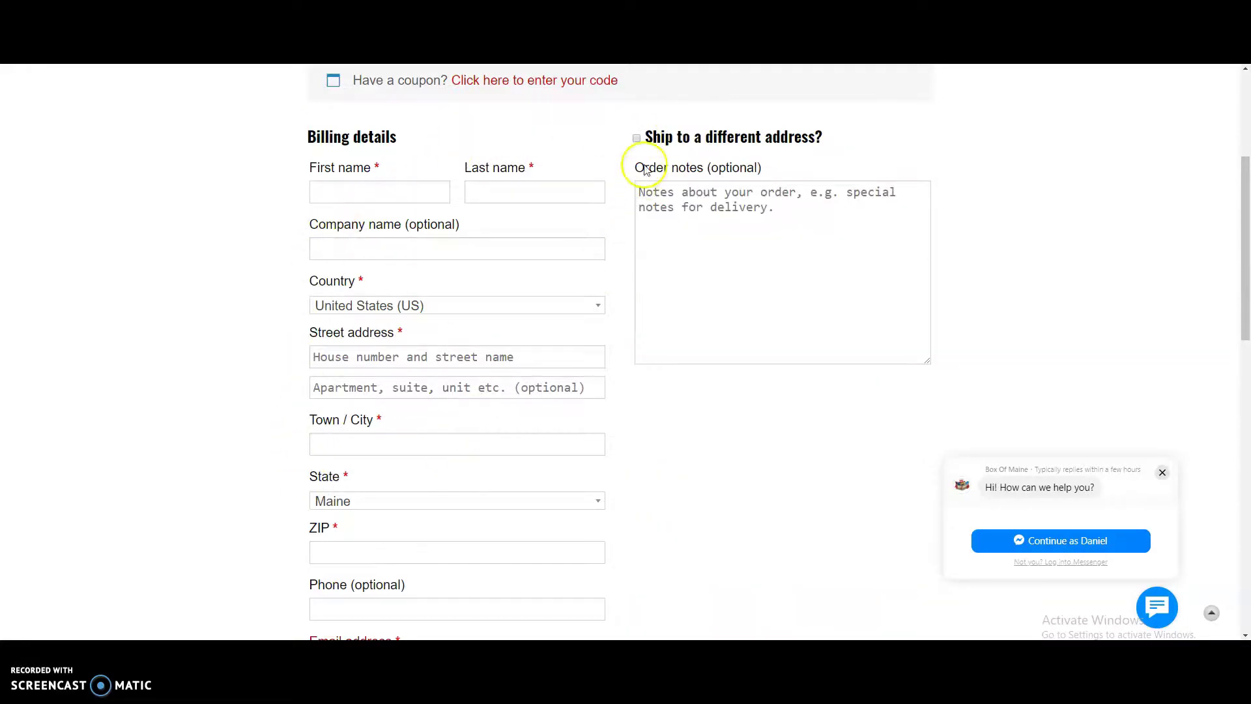
click(637, 139)
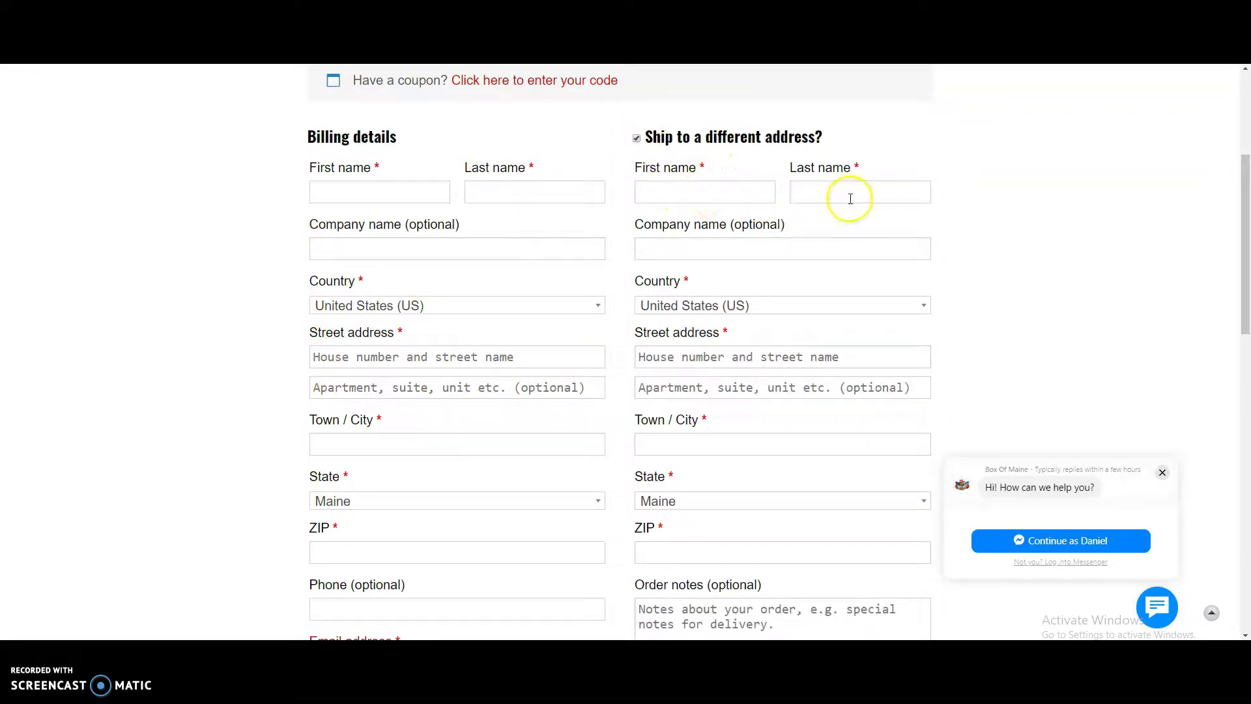
scroll(749, 330, down, 3)
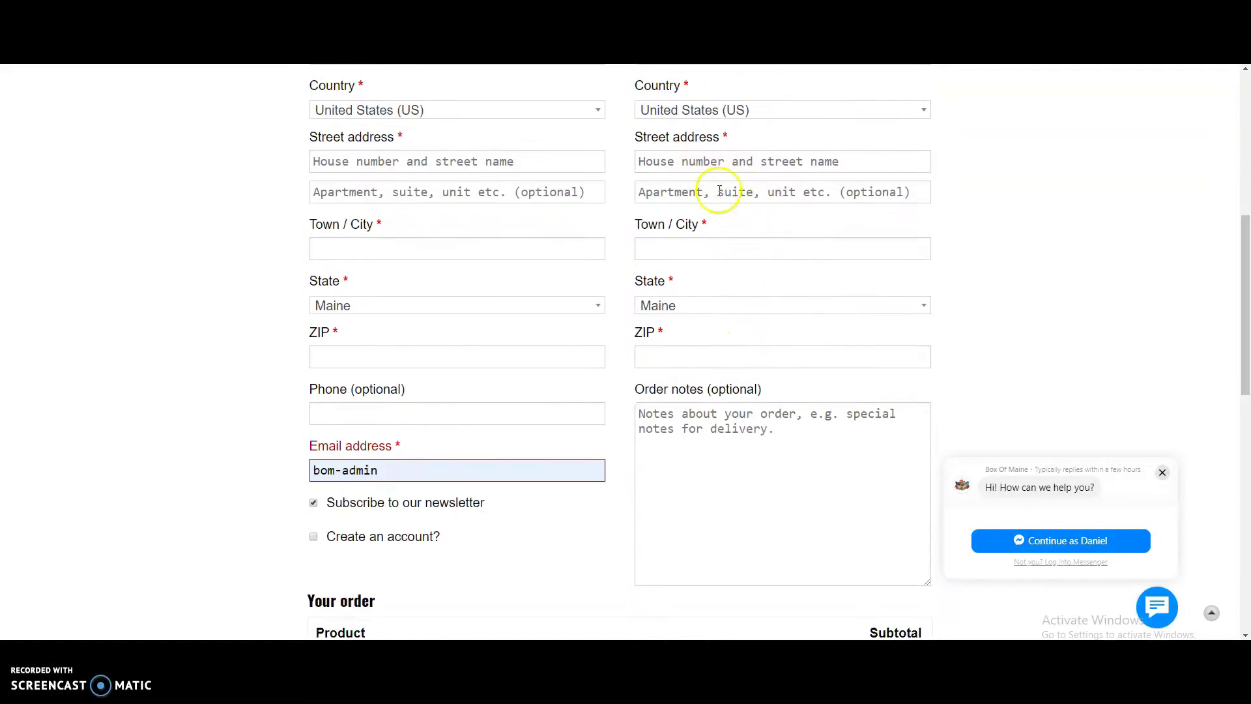
scroll(719, 191, down, 3)
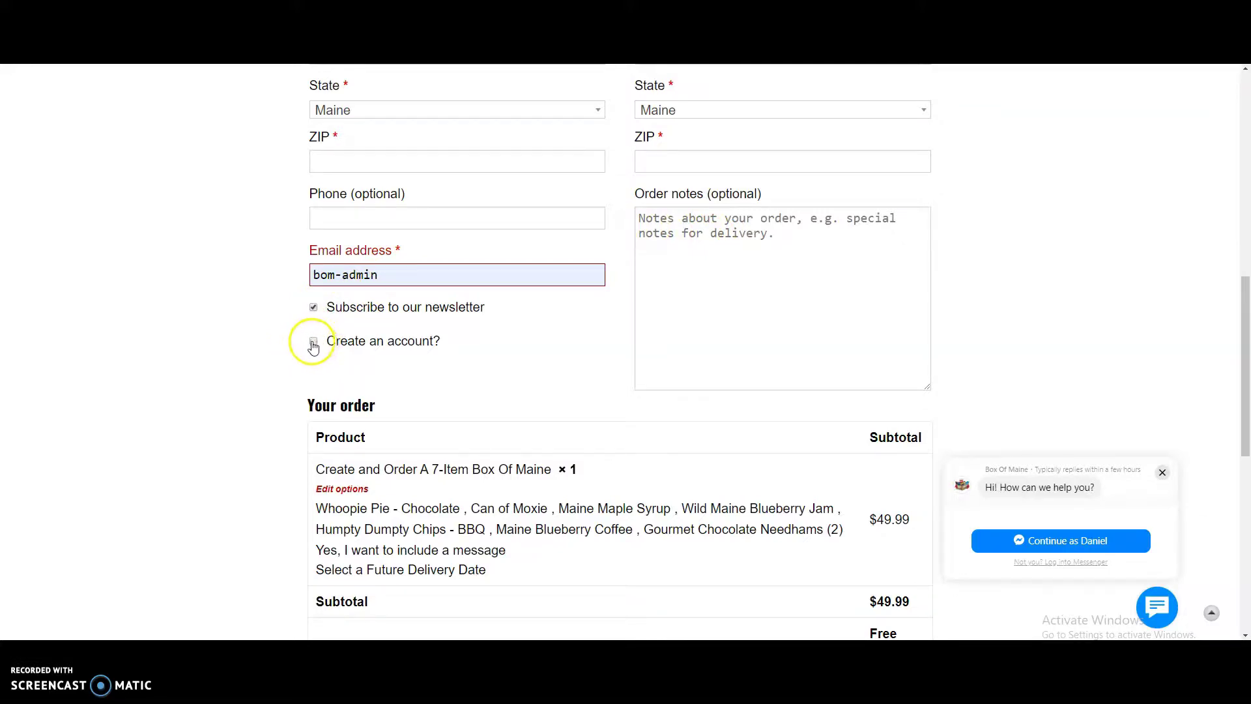
scroll(314, 347, down, 4)
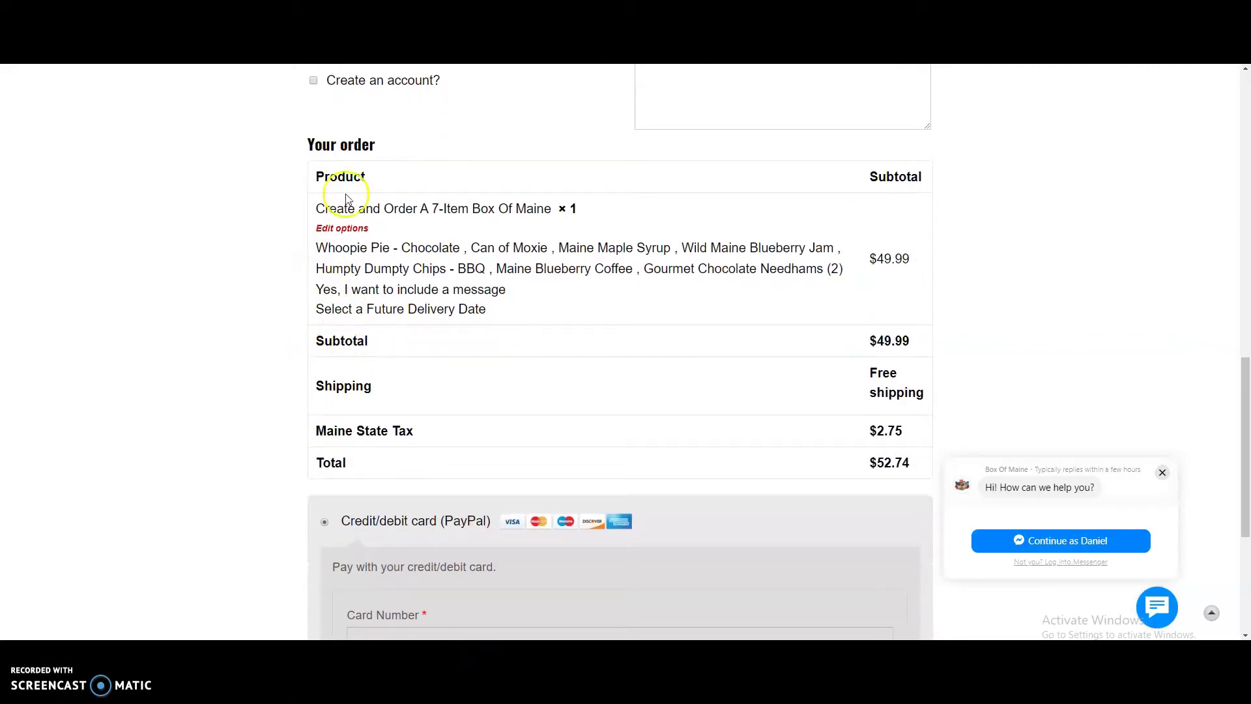
scroll(436, 287, down, 1)
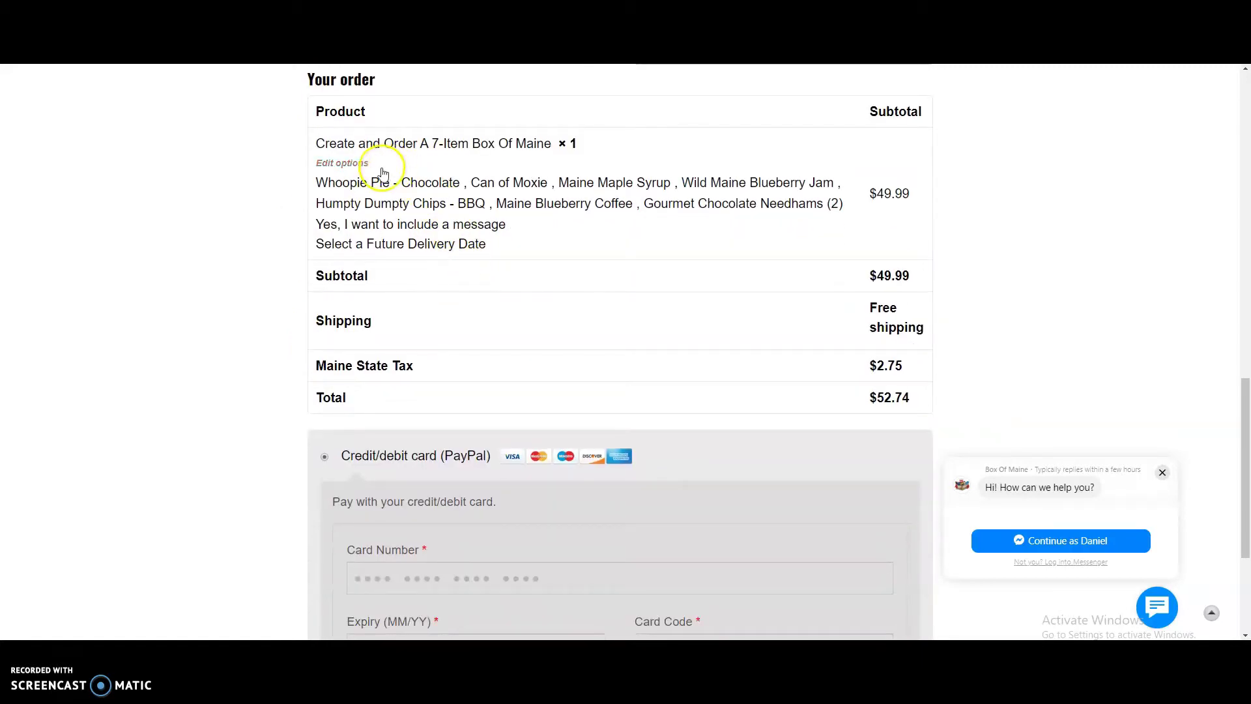
scroll(522, 279, down, 3)
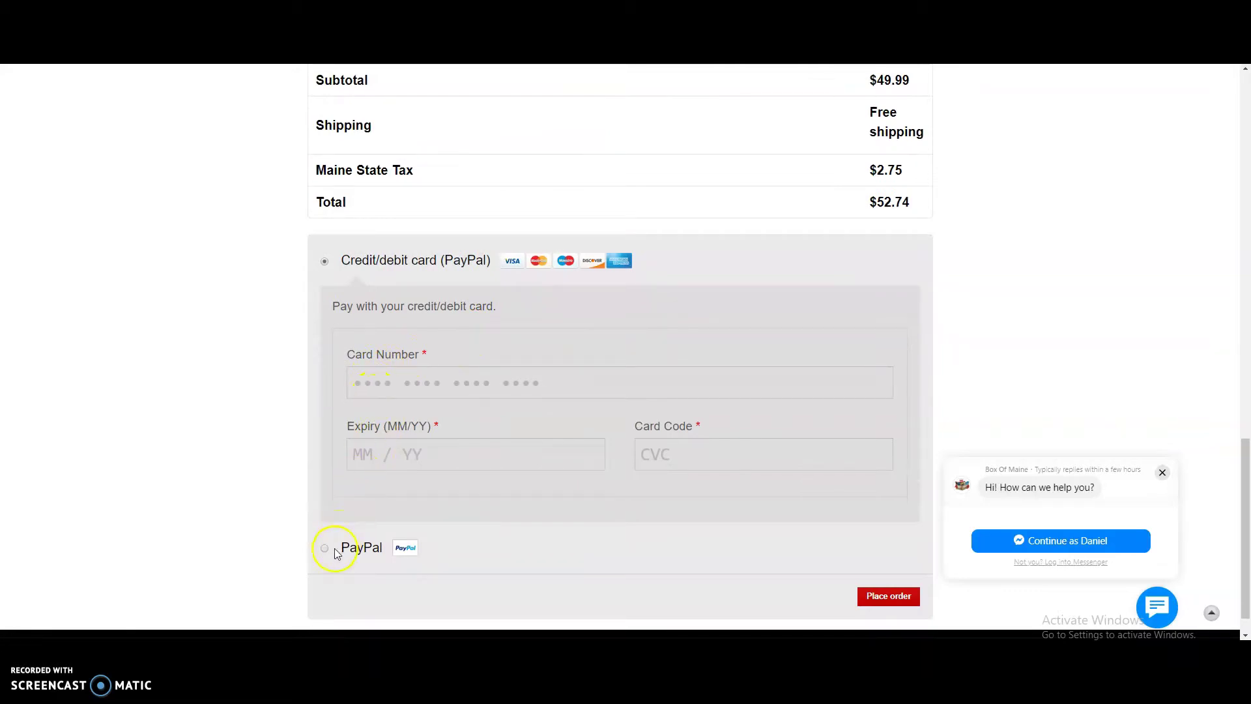
scroll(867, 596, down, 1)
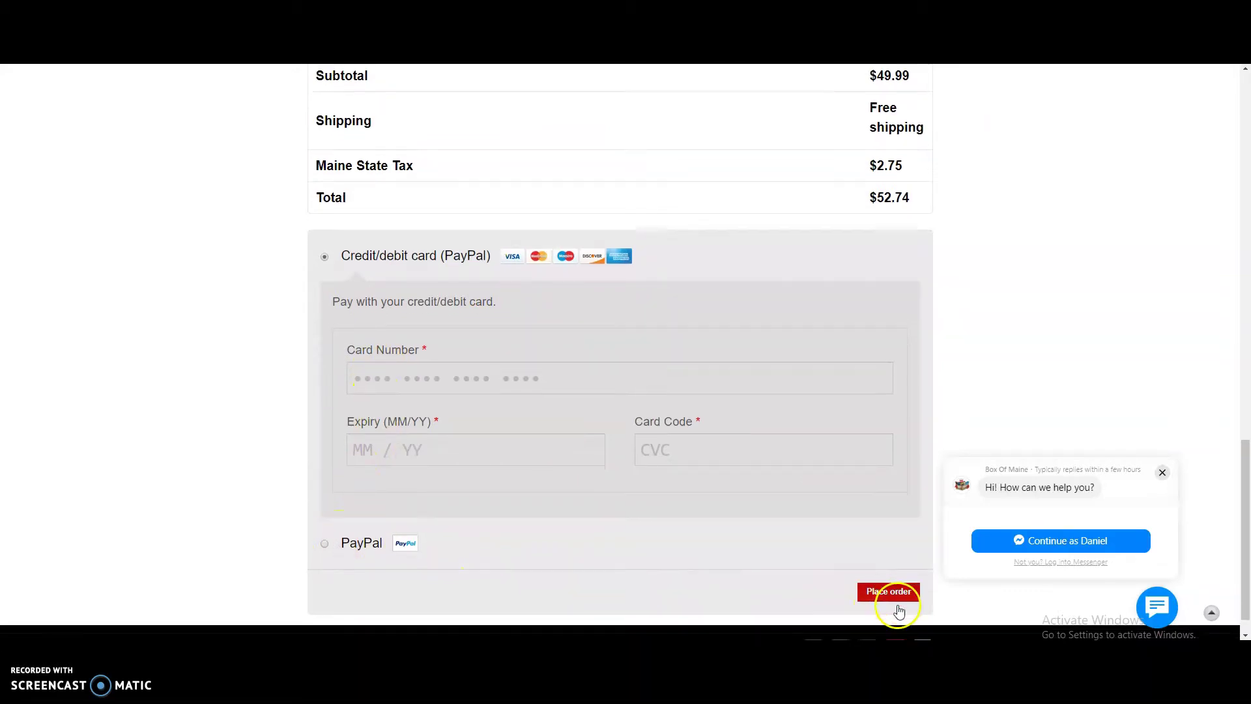